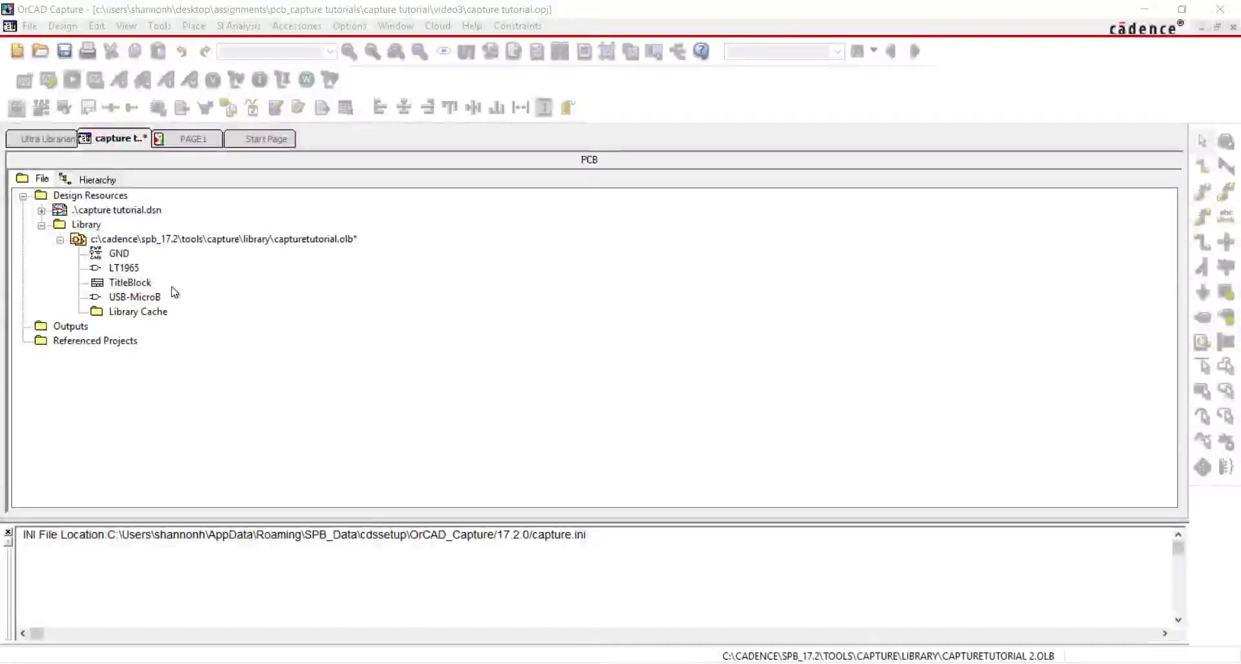
Add the CAPTURETUTORIAL 2.OLB library file to the project's Library folder
left_click(95, 230)
right_click(132, 227)
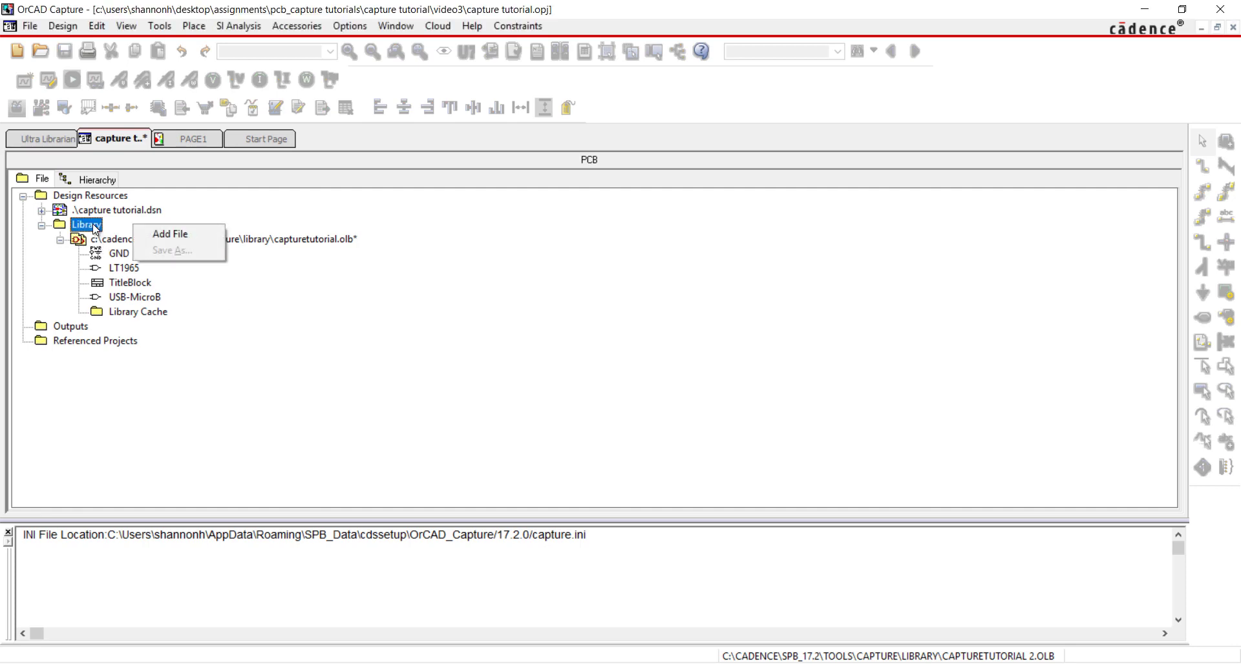
left_click(169, 236)
left_click(611, 423)
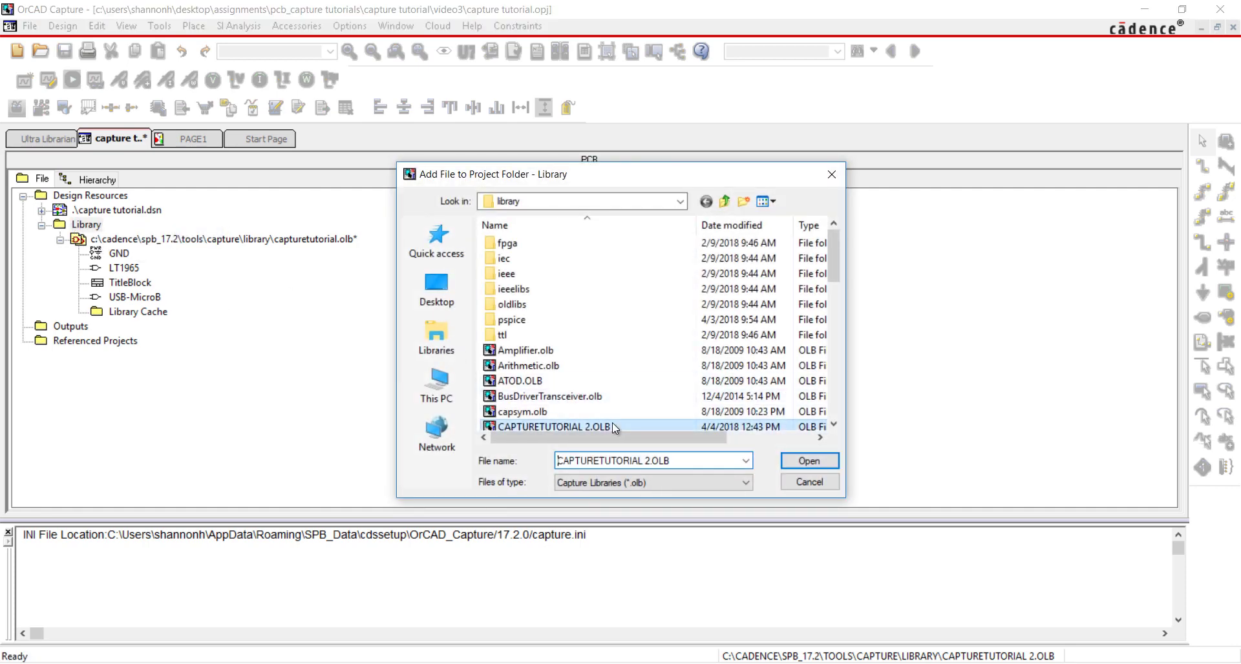
left_click(827, 464)
Remove the old capturetutorial.olb and expand capturetutorial 2.olb to list its parts
left_click(192, 239)
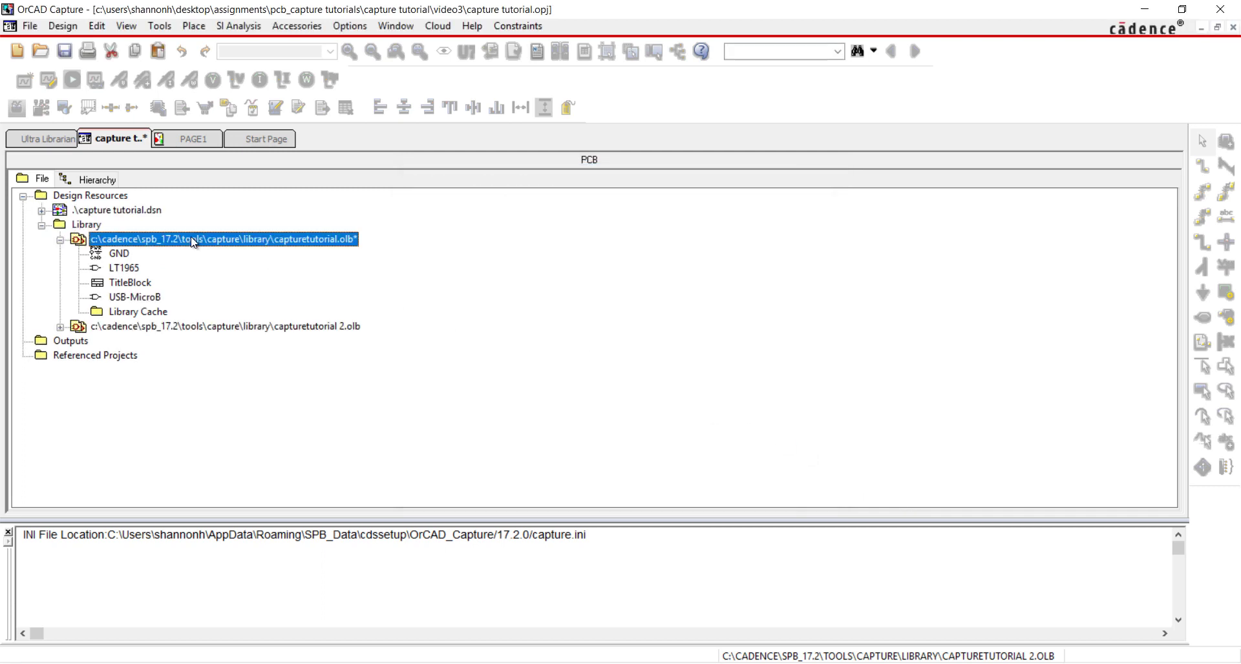
right_click(191, 239)
left_click(277, 349)
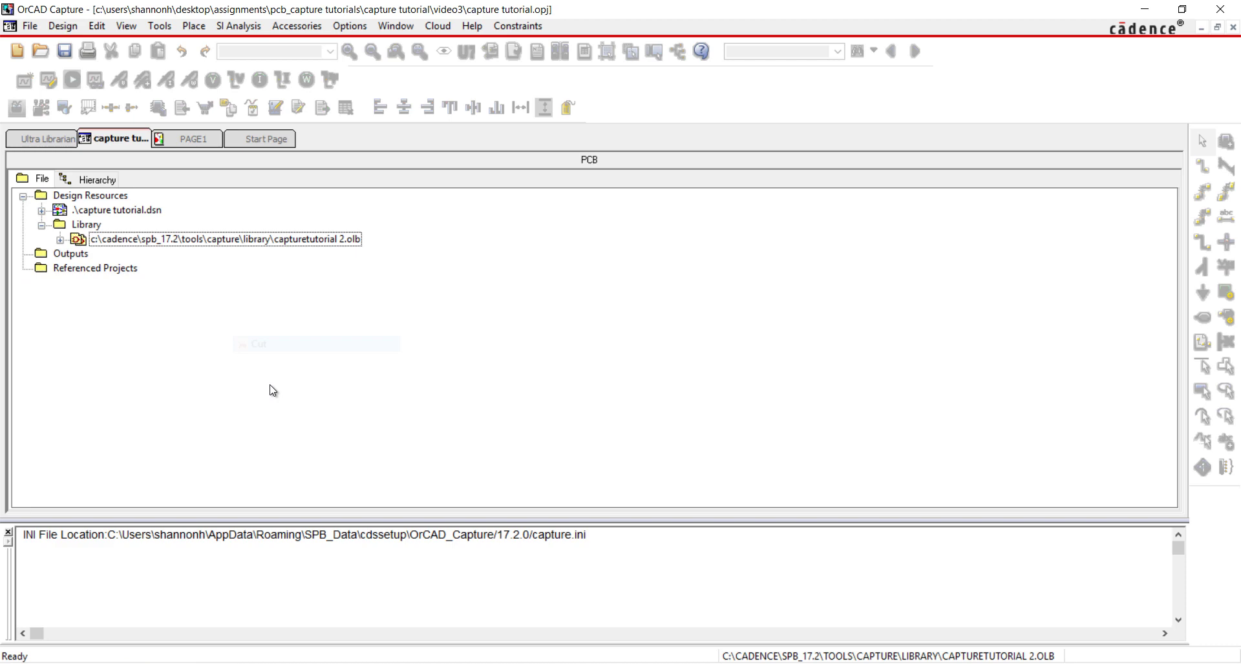
double_click(77, 244)
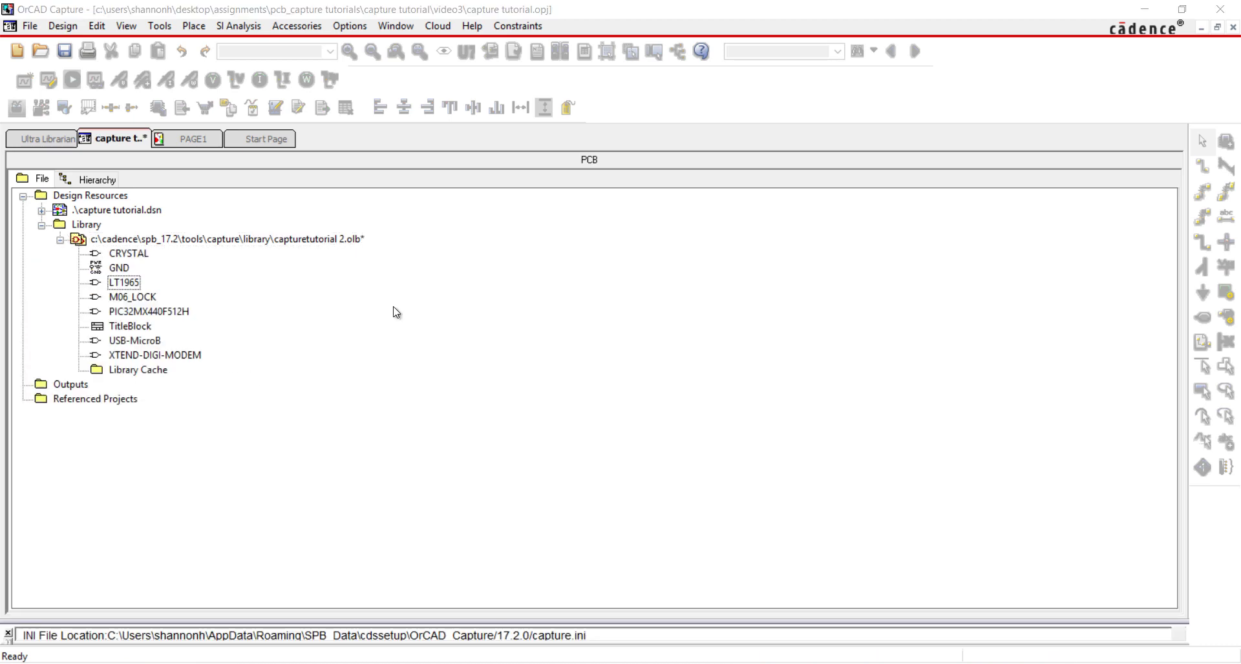
On PAGE1, start part placement and select LT1965 from the CAPTURETUTORIAL 2 library
left_click(196, 140)
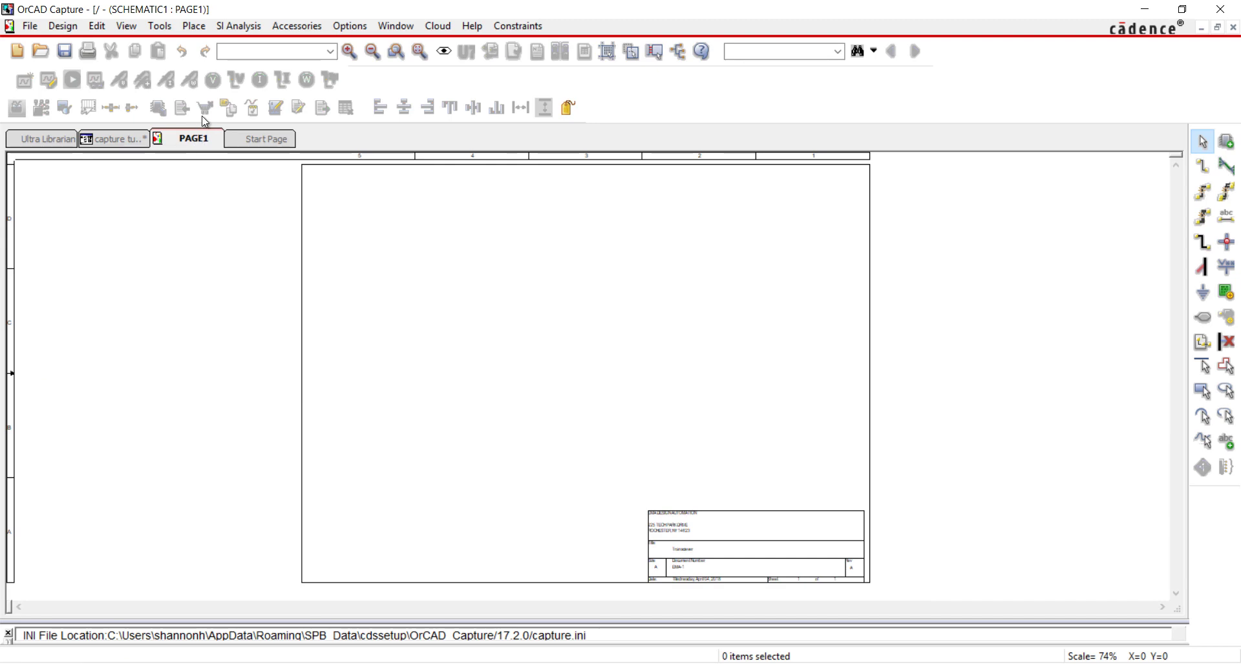
left_click(204, 29)
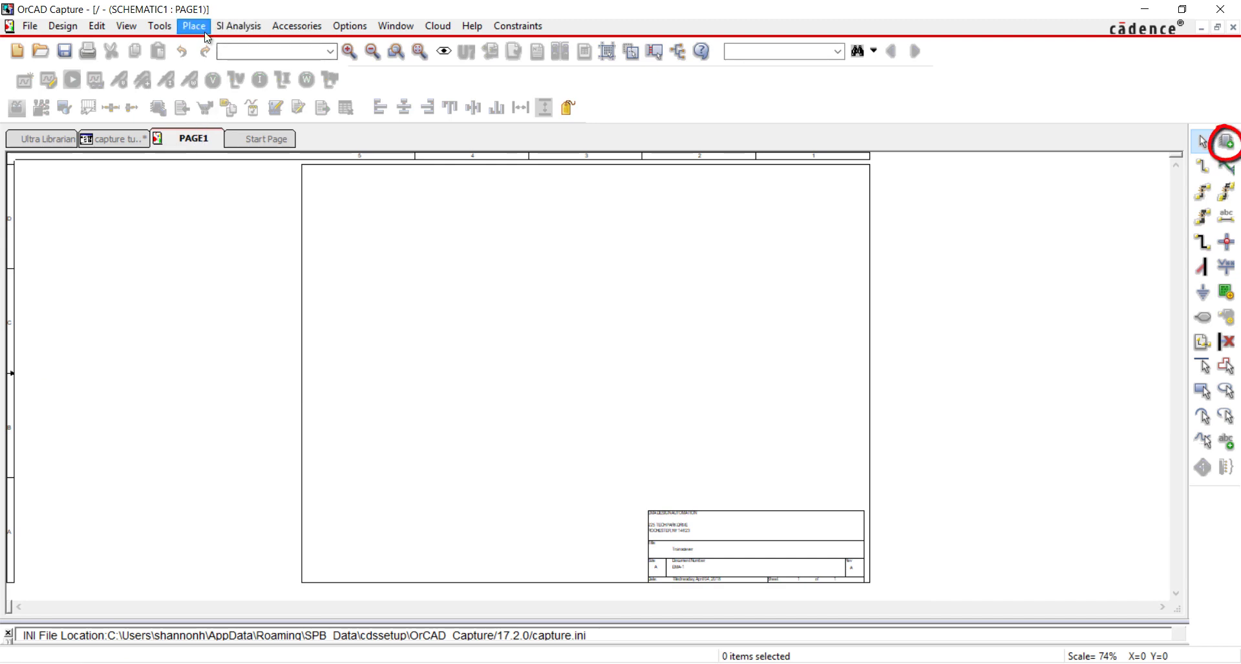
left_click(212, 80)
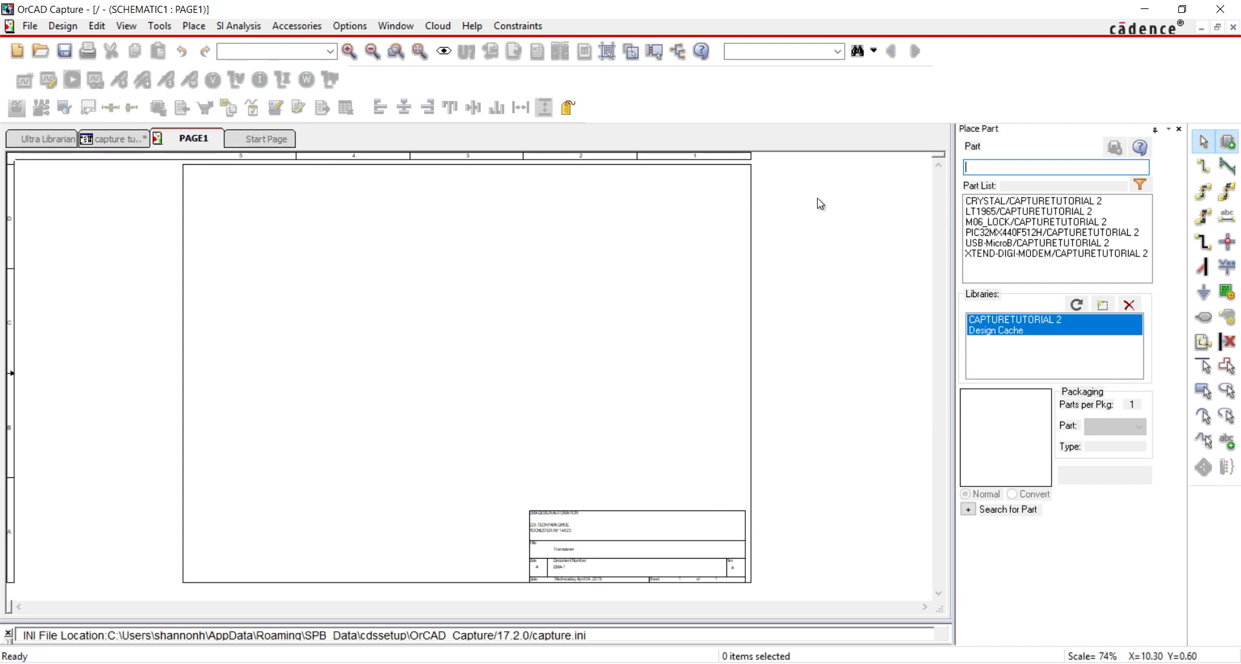
left_click(983, 329, "ctrl")
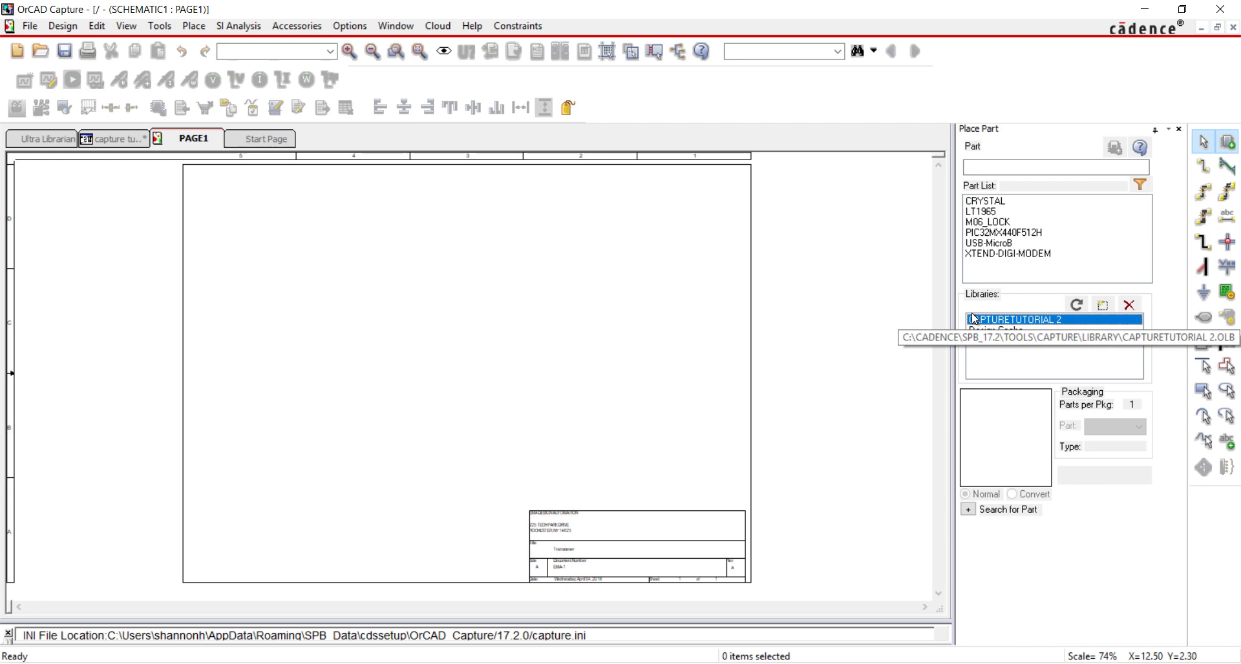
left_click(991, 212)
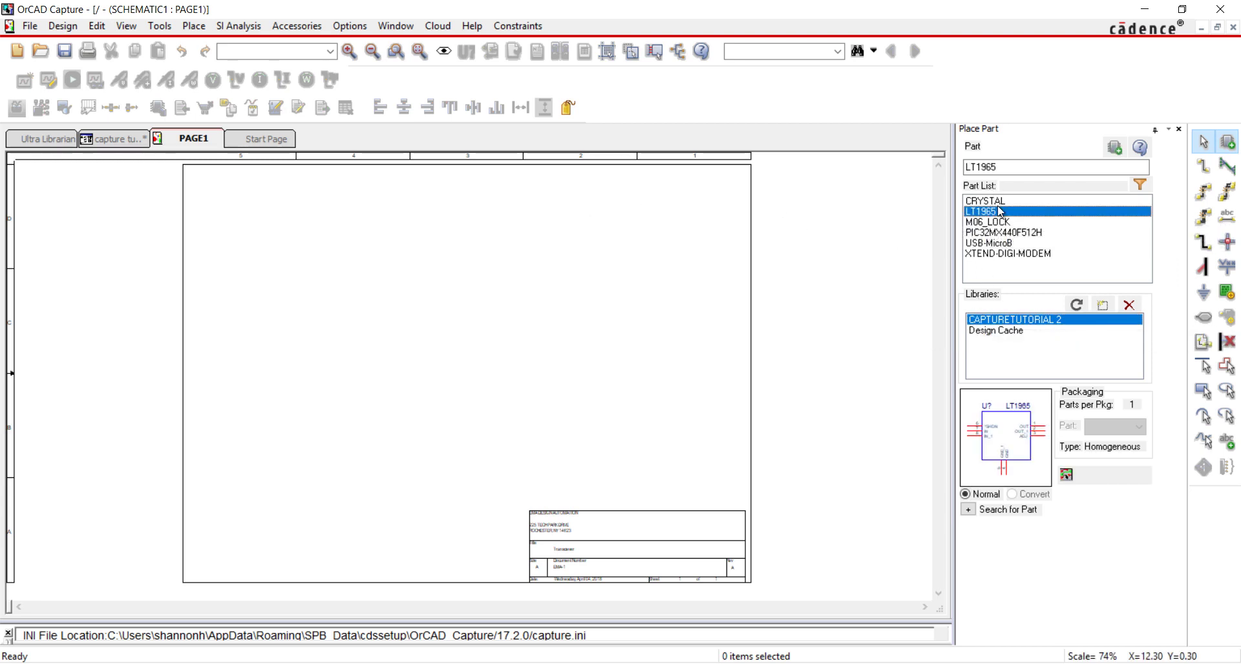
Place one LT1965 regulator near the top of PAGE1
left_click(1117, 148)
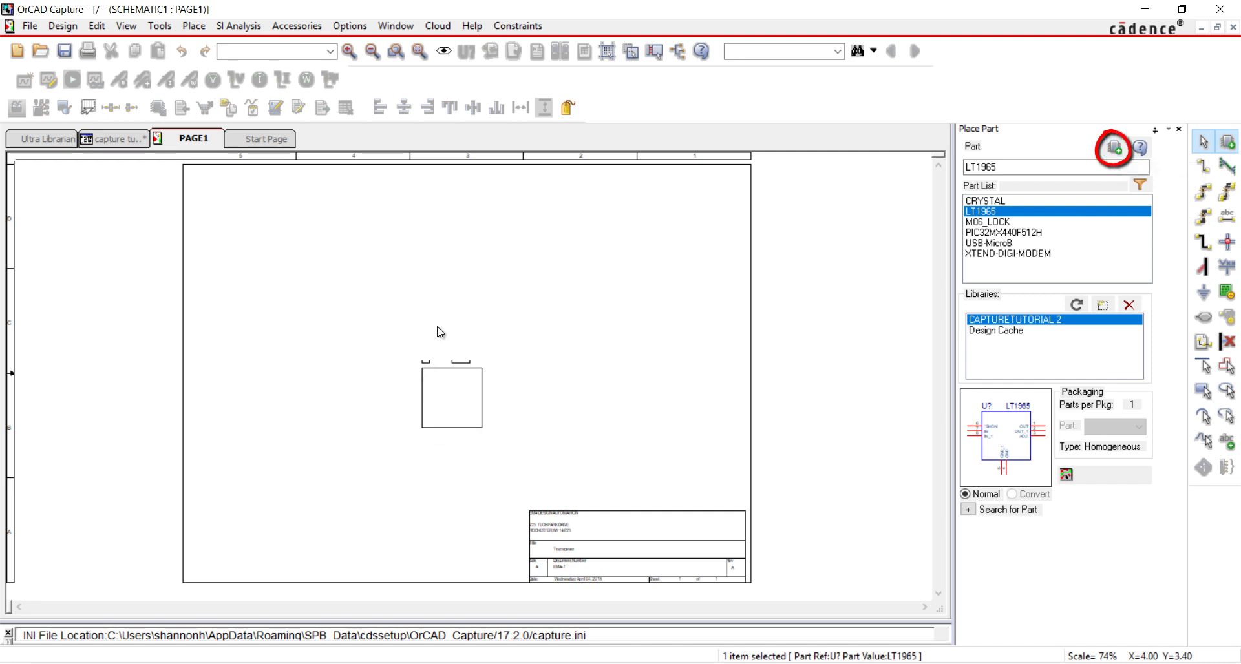
key("Escape")
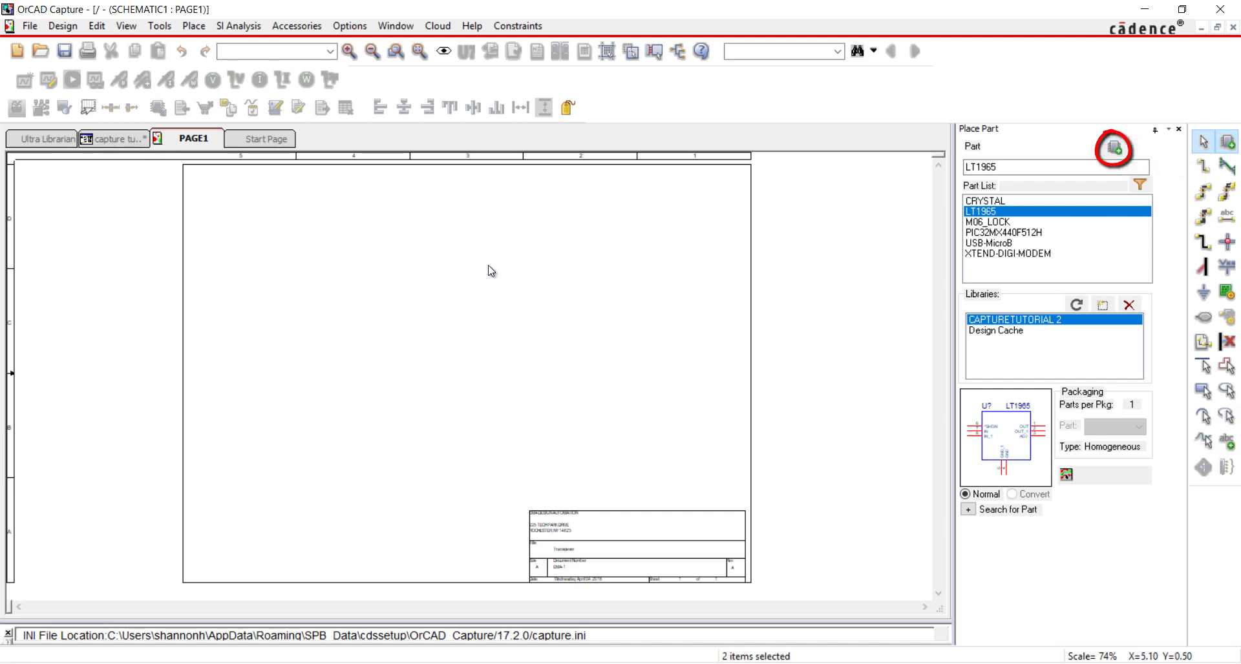
left_click(509, 197)
right_click(470, 313)
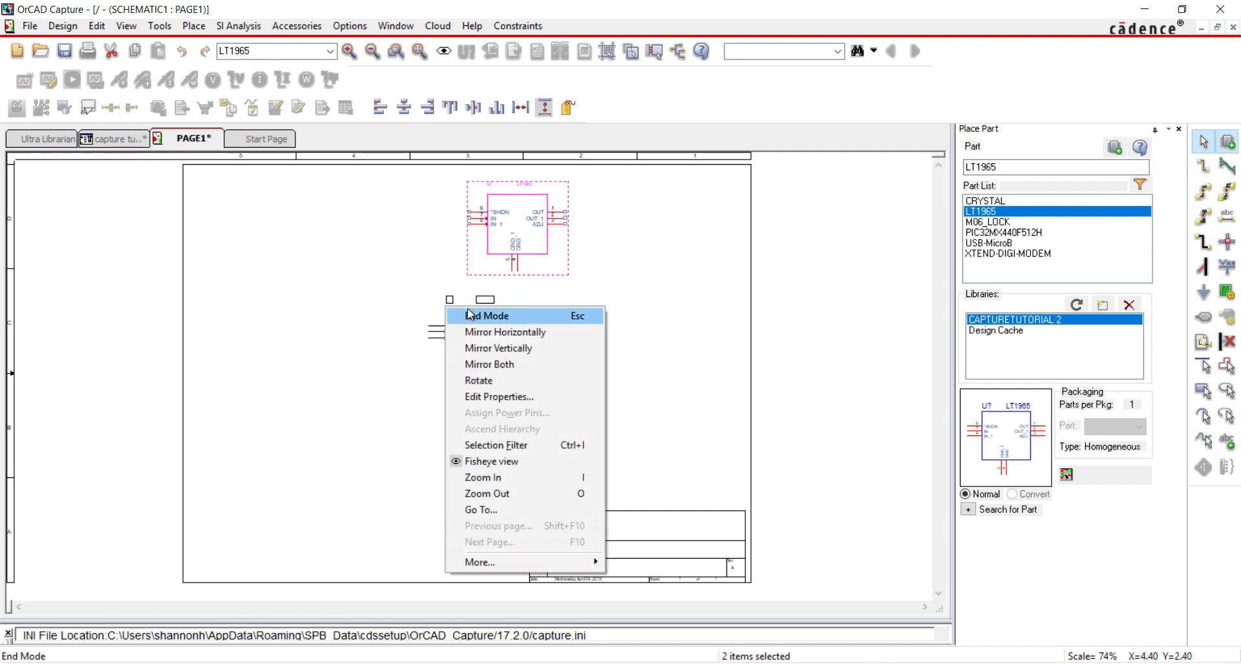
left_click(472, 315)
Place the XTEND-DIGI-MODEM part at the page's upper left
left_click(1028, 255)
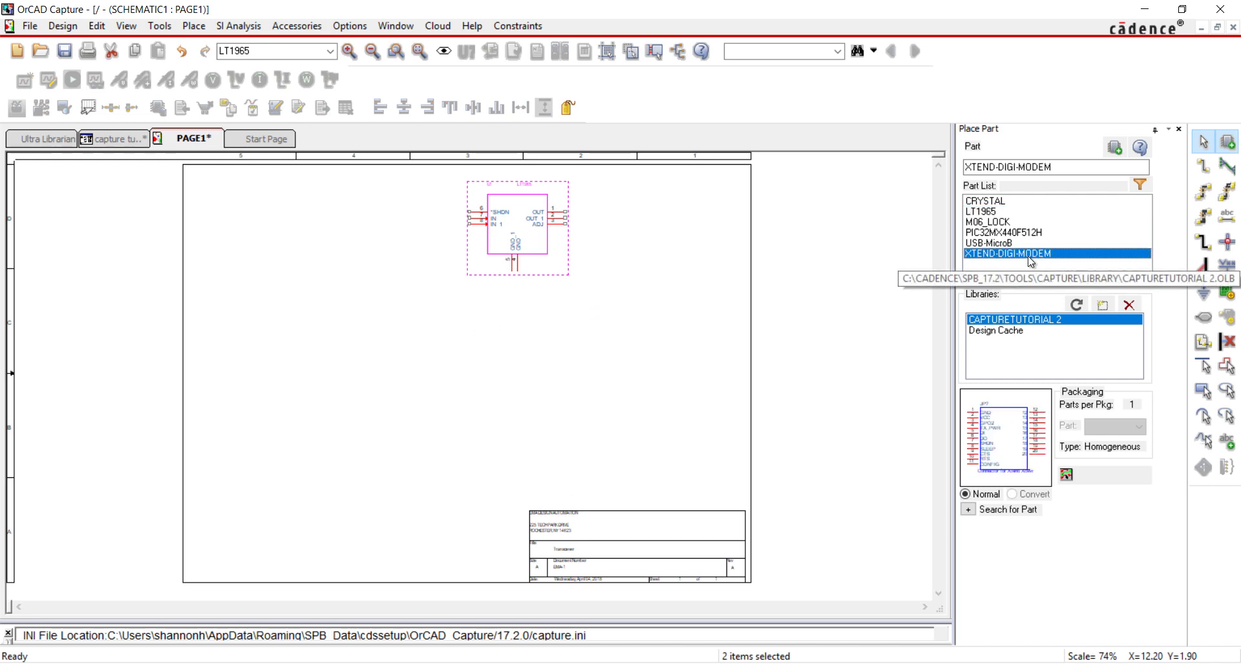
double_click(1029, 254)
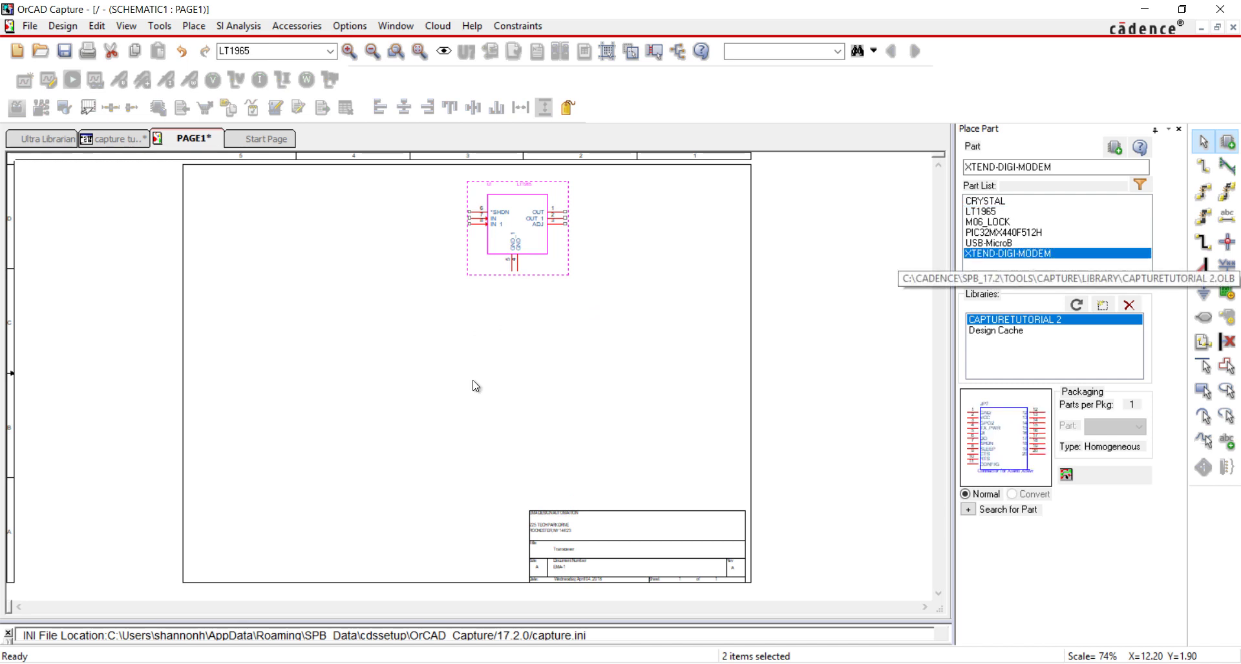
left_click(255, 205)
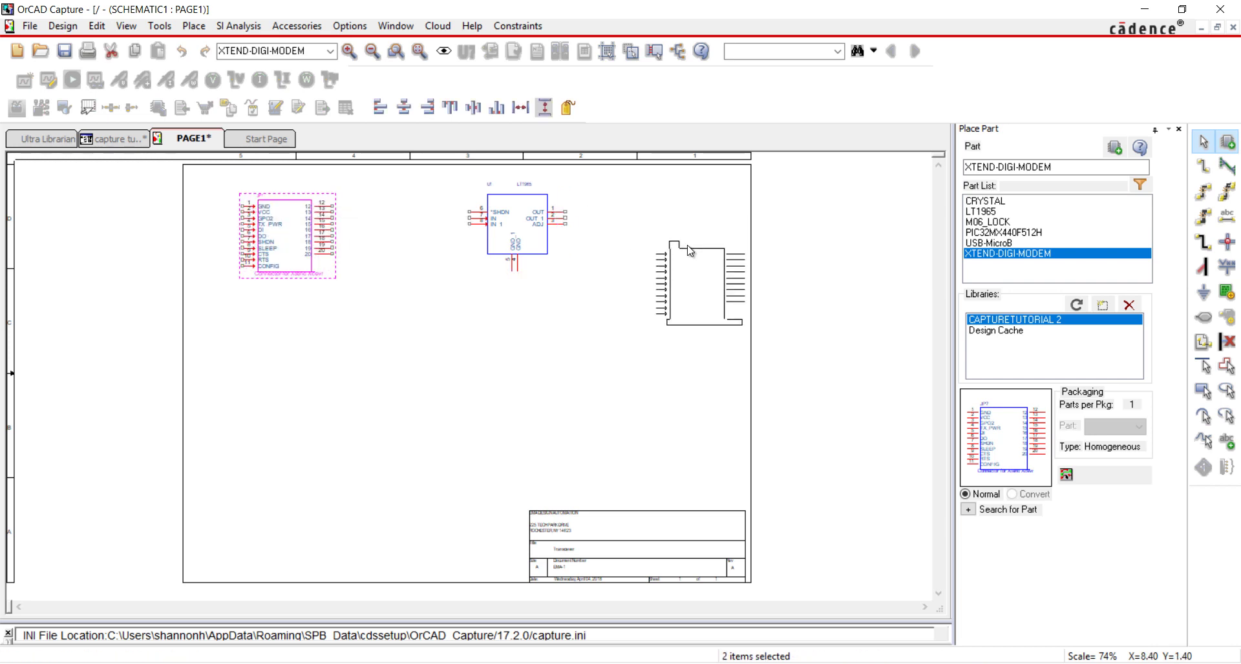
right_click(687, 246)
left_click(717, 250)
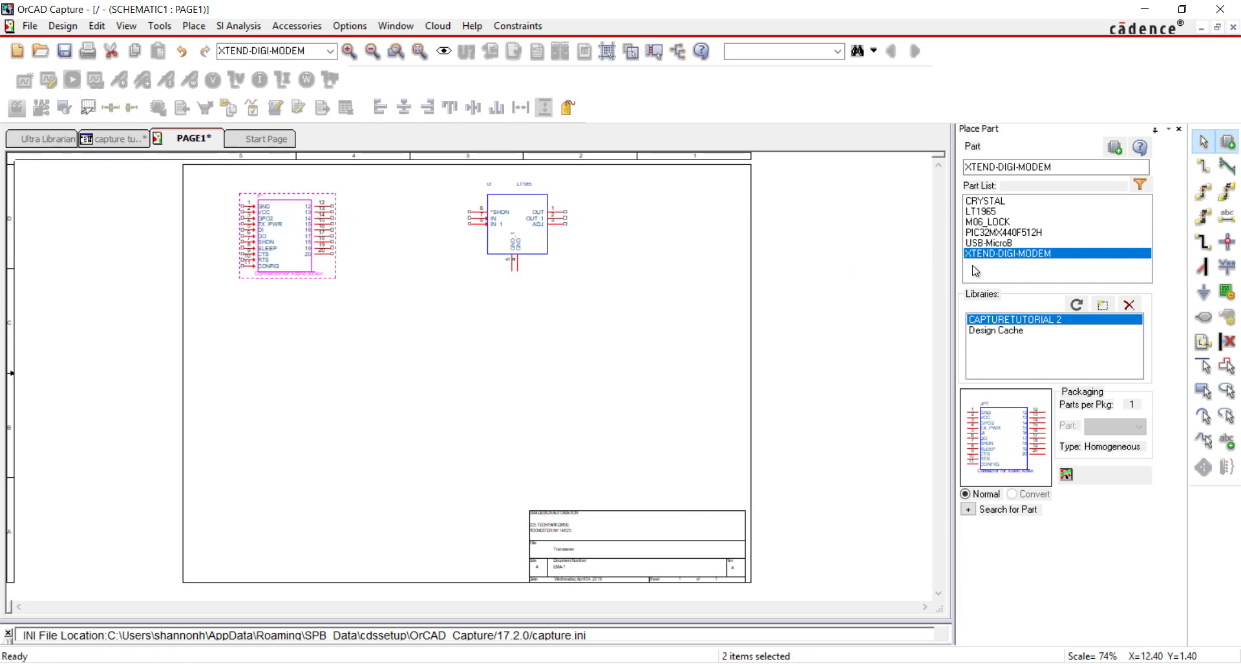
Place the PIC32MX440F512H microcontroller in the middle of the page
double_click(995, 234)
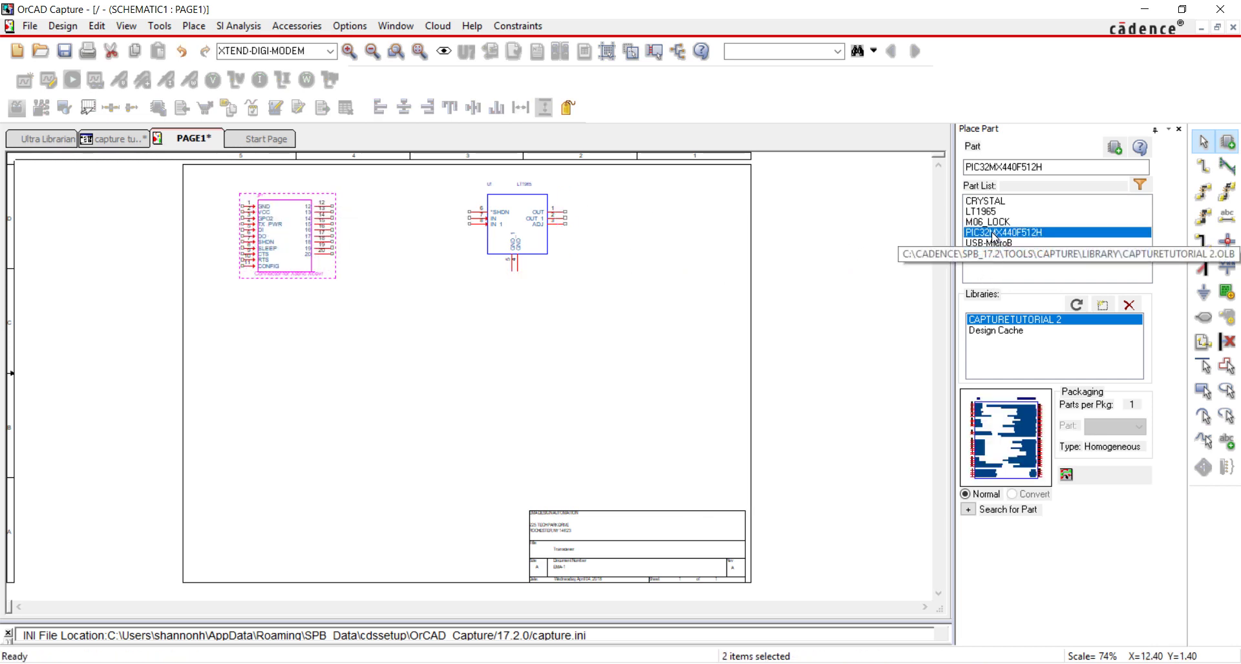
left_click(313, 329)
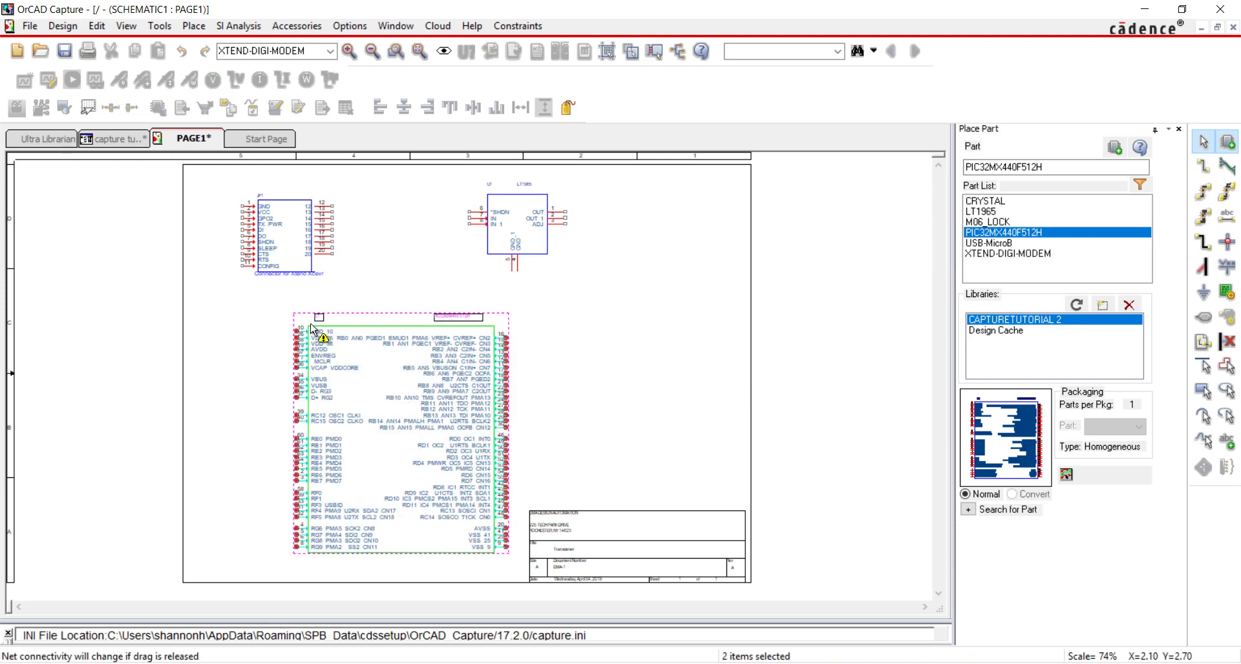
right_click(548, 313)
left_click(568, 323)
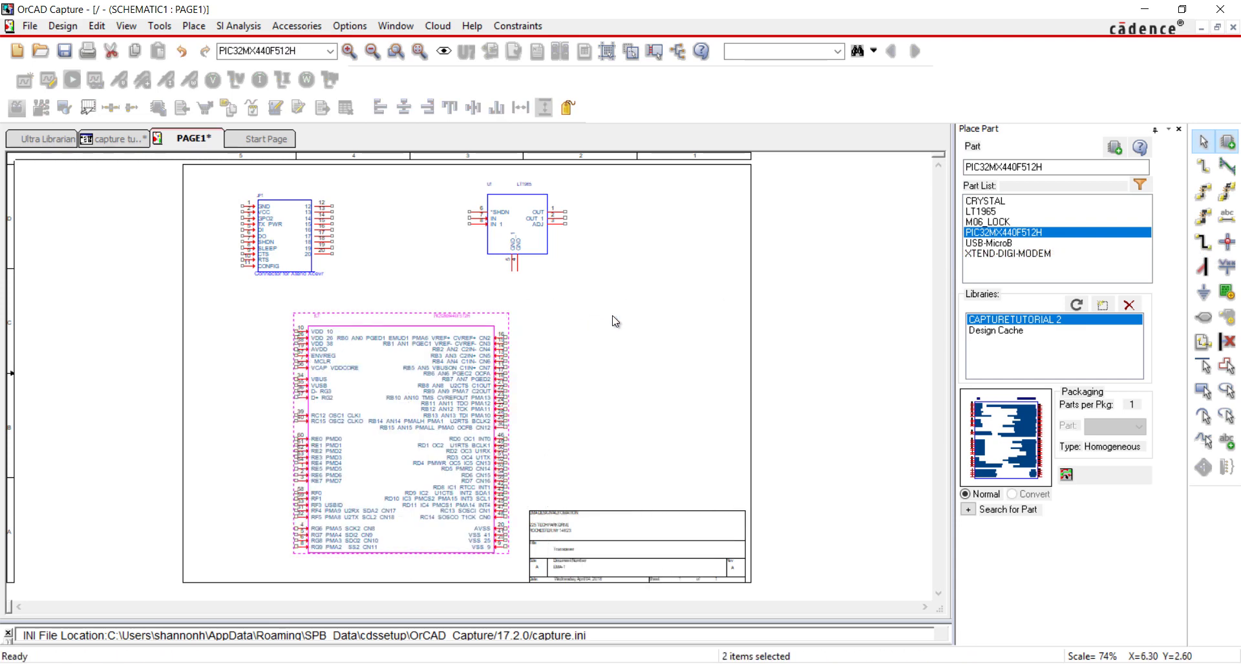
Place a CRYSTAL left of the PIC32 and rotate it to lie horizontally
double_click(987, 201)
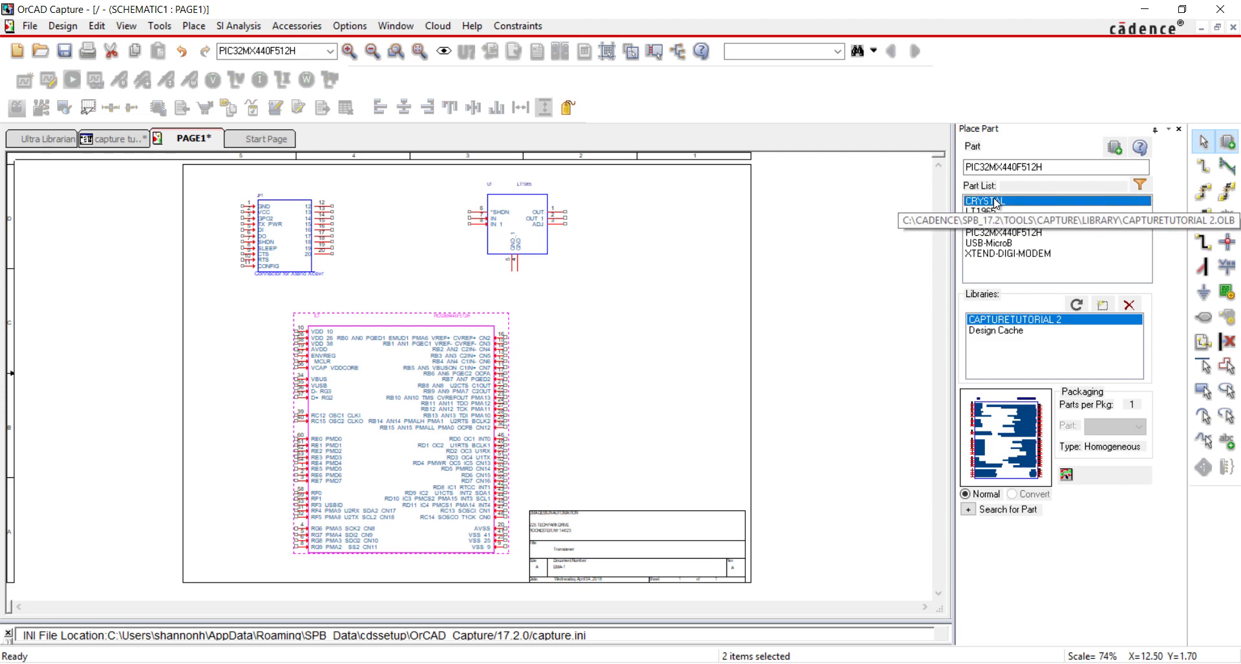
left_click(237, 421)
right_click(254, 366)
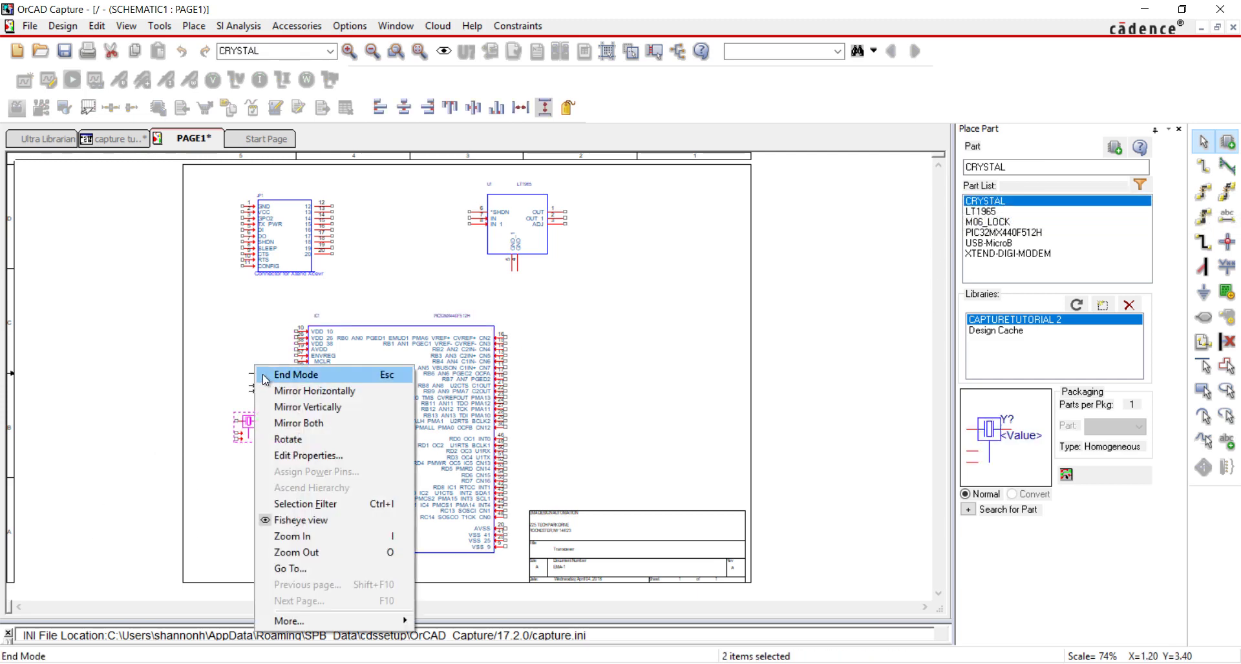
left_click(267, 376)
right_click(248, 427)
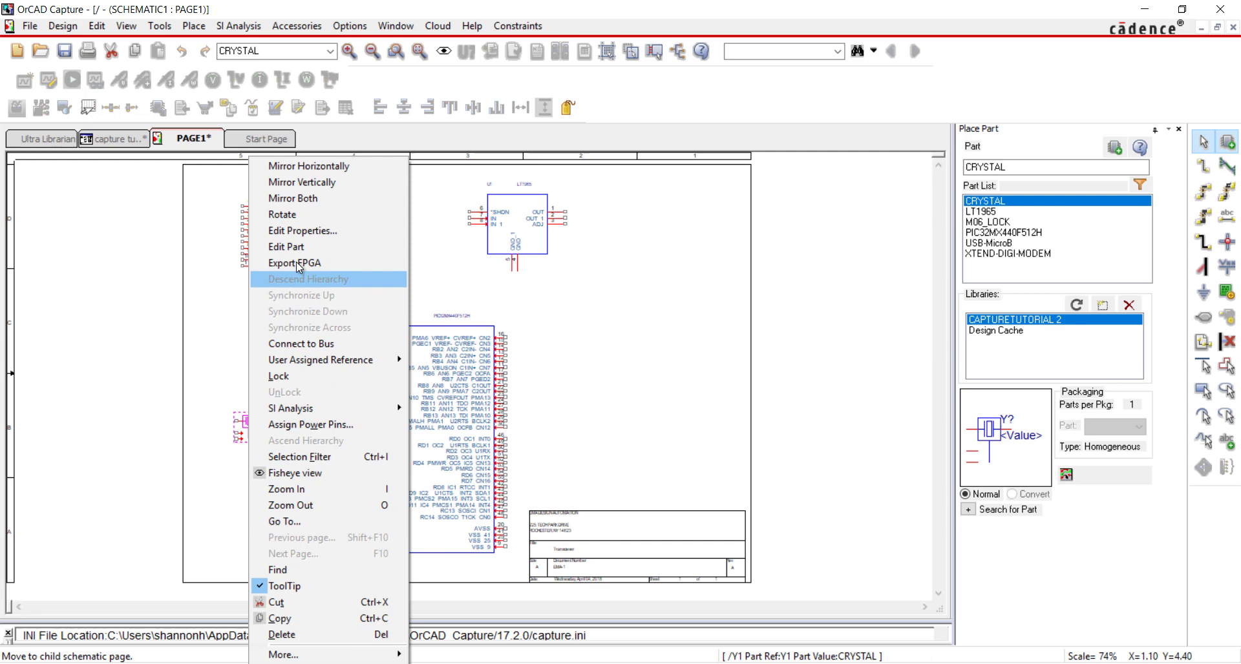
left_click(308, 214)
key("r")
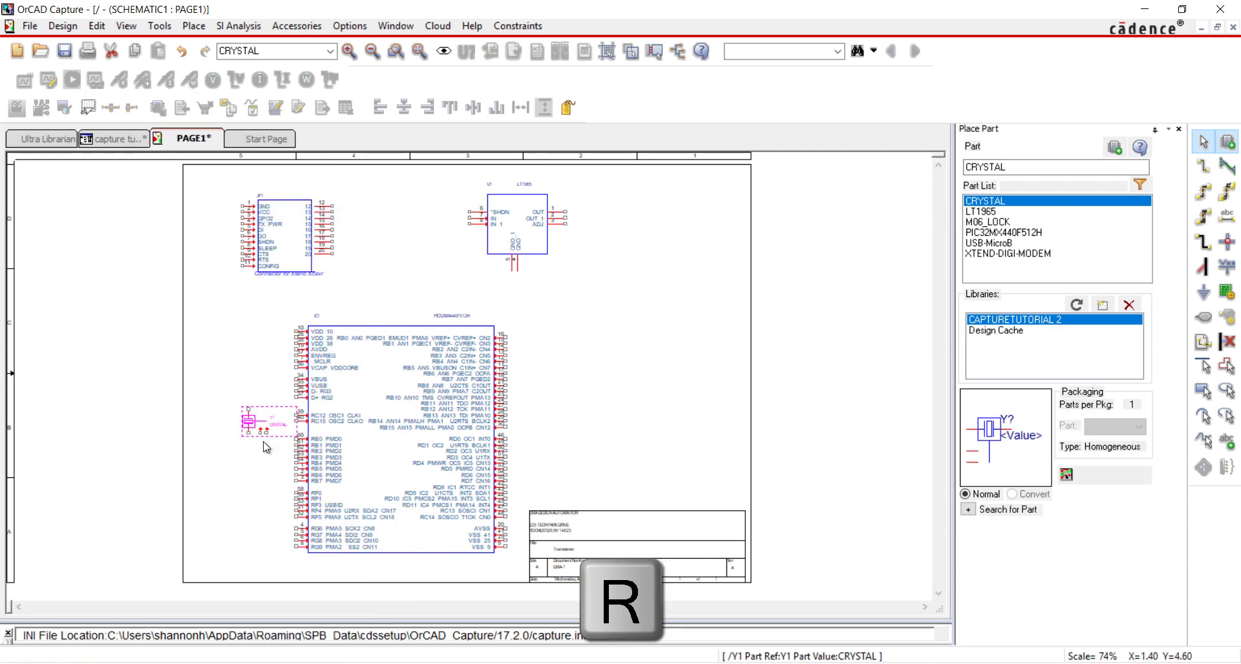
key("r")
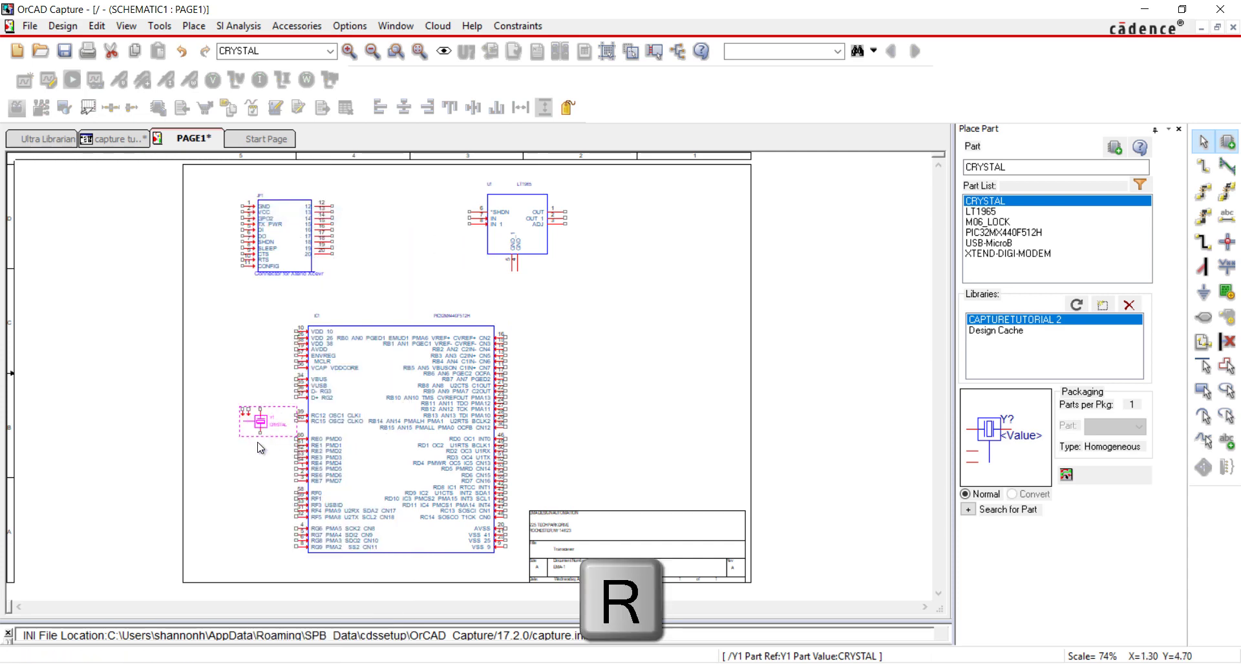
Place the M06_LOCK header, rotated pins-up, right of the microcontroller
double_click(987, 222)
key("r")
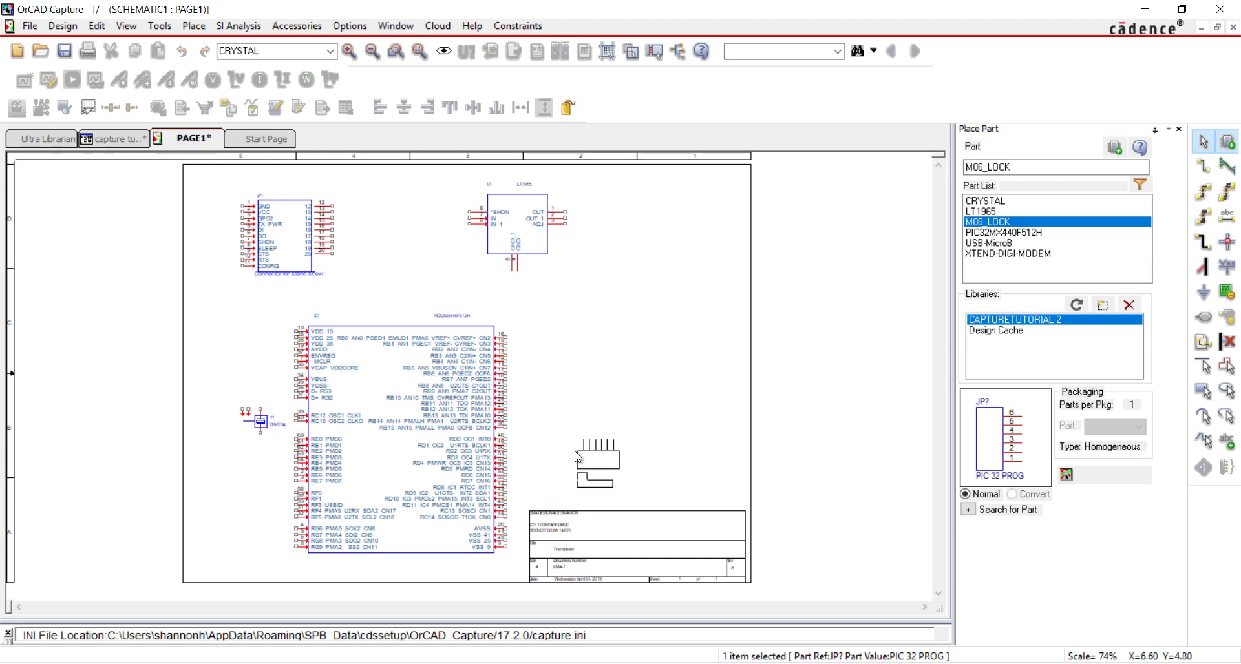
left_click(590, 471)
right_click(679, 245)
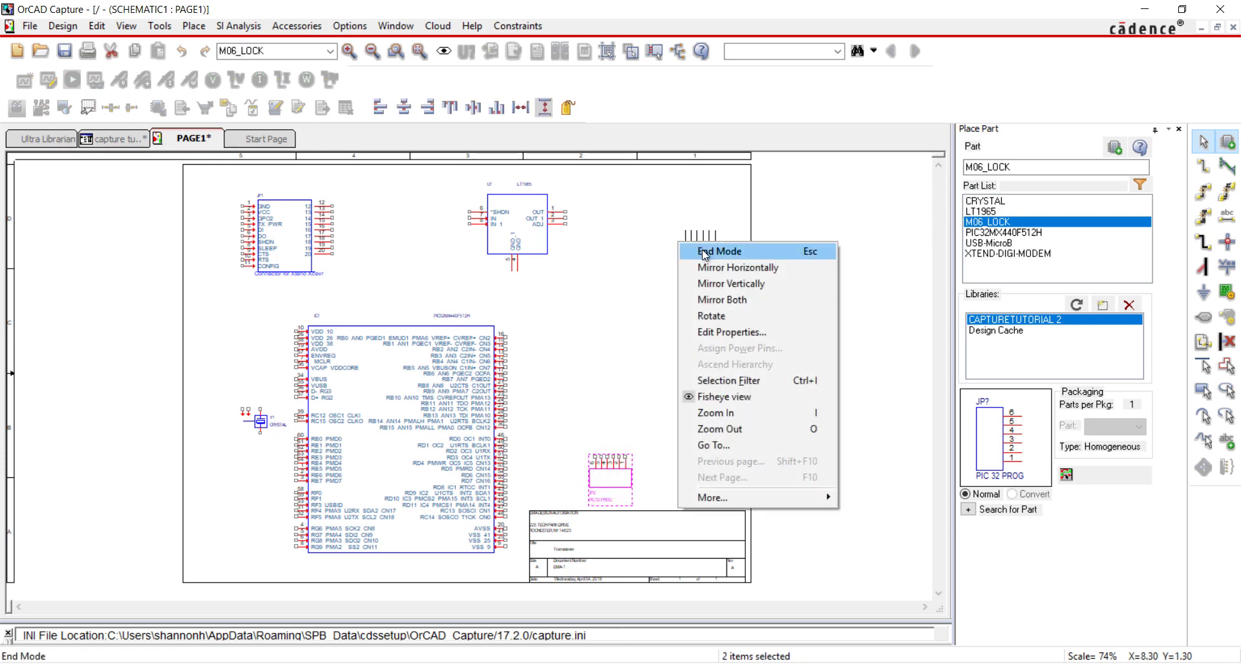
left_click(694, 248)
Place the USB-MicroB connector, rotated pins-up, at the page's bottom left
double_click(989, 244)
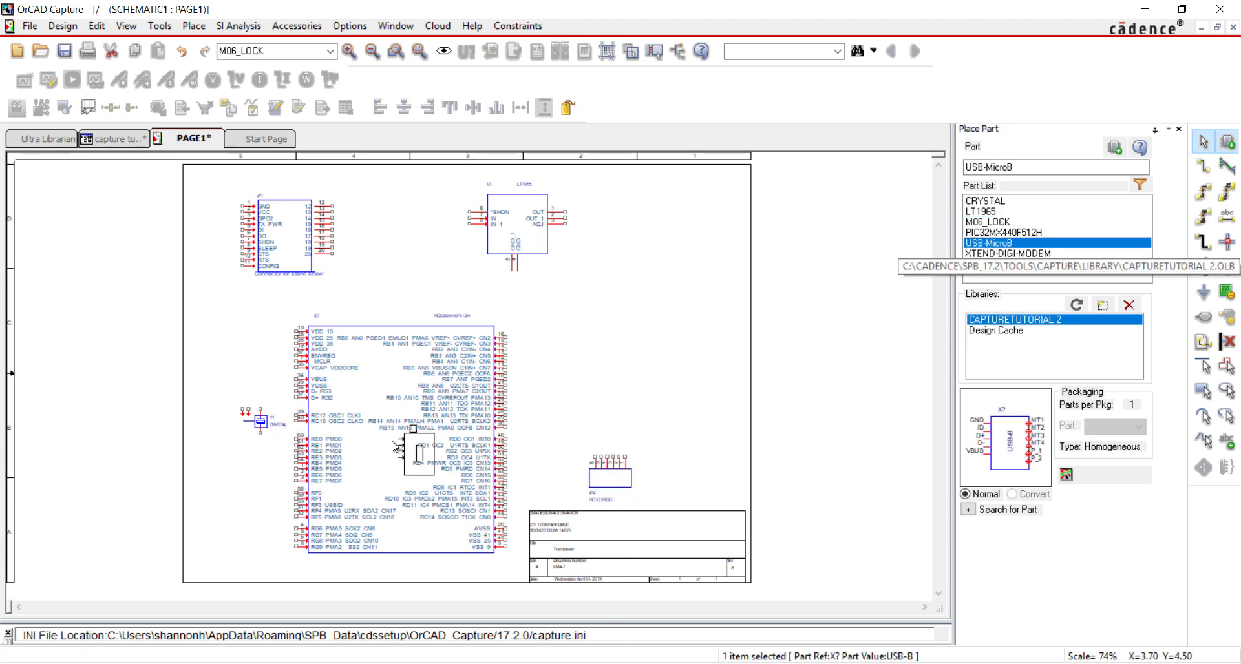
key("r")
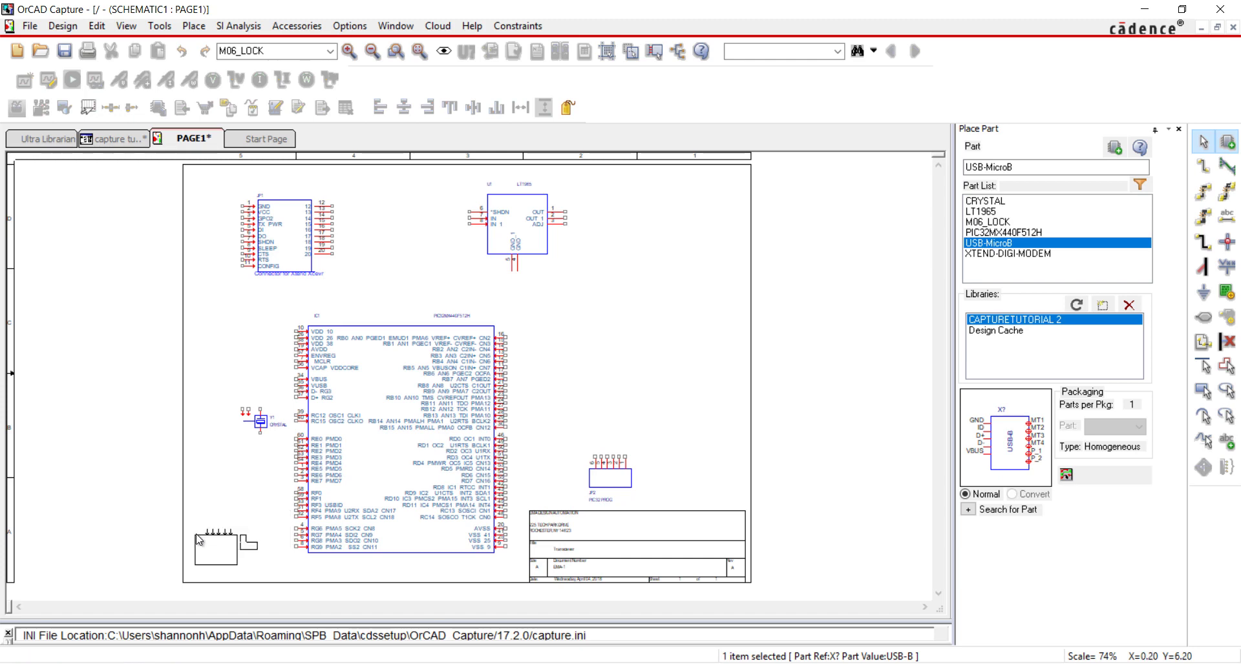
left_click(196, 561)
right_click(272, 577)
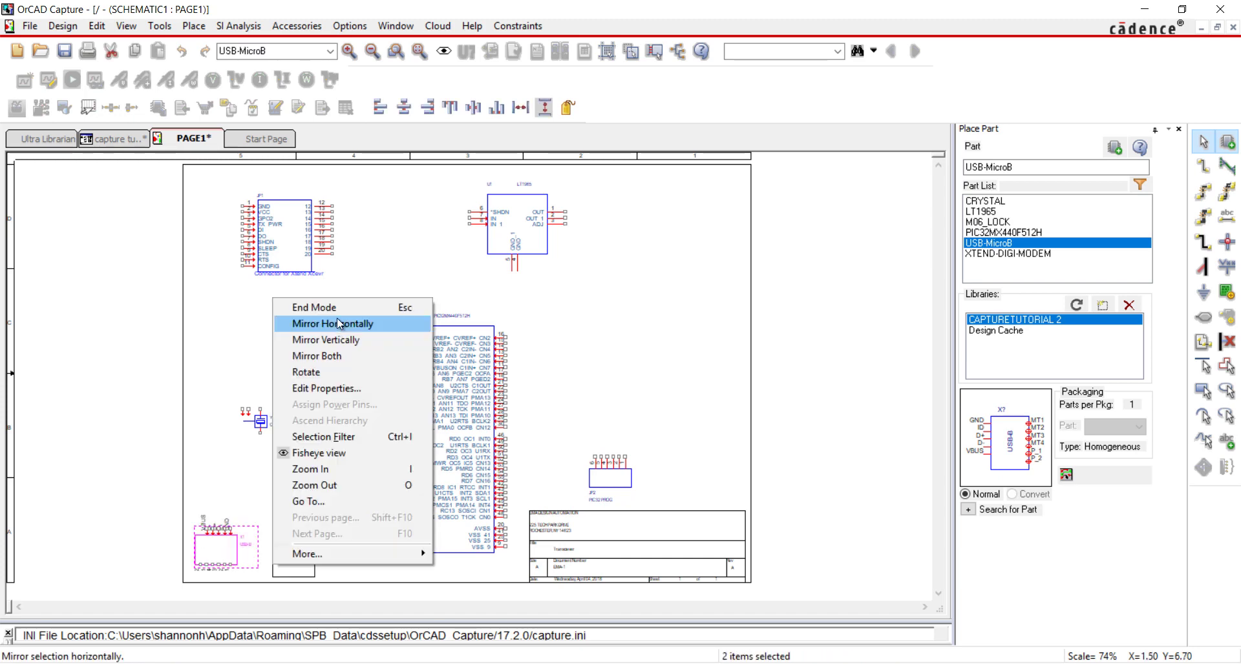
left_click(288, 305)
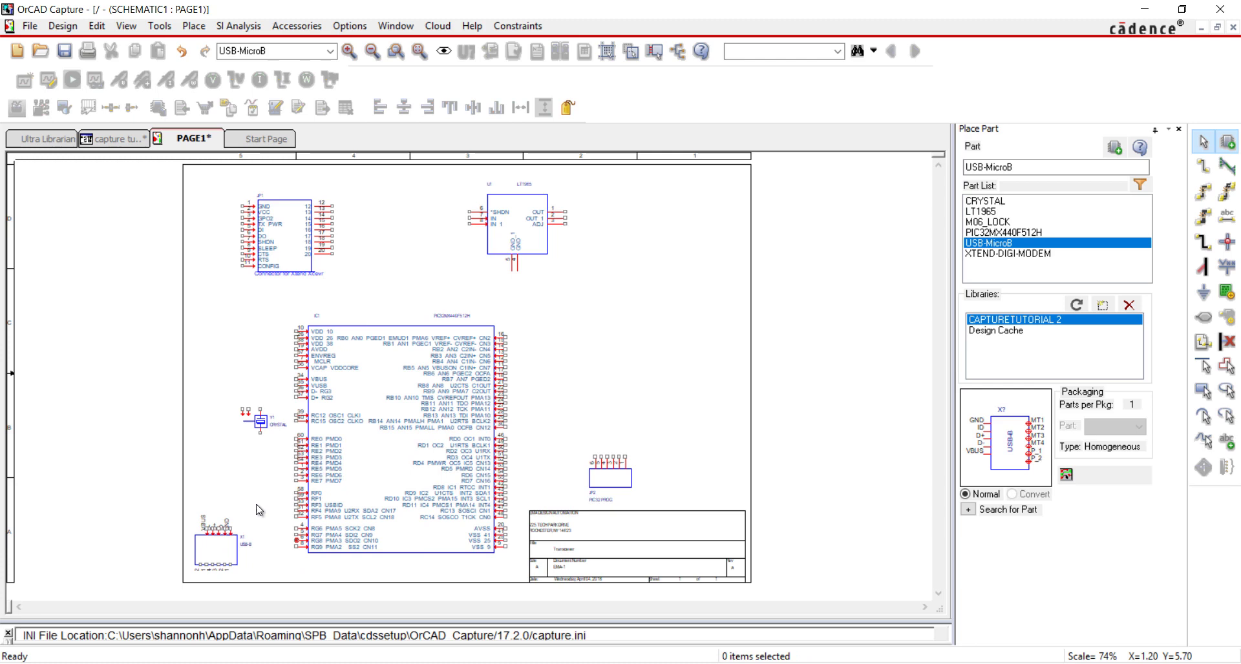
Search the library folder for CAP and add the Discrete.olb library to the design
left_click(967, 509)
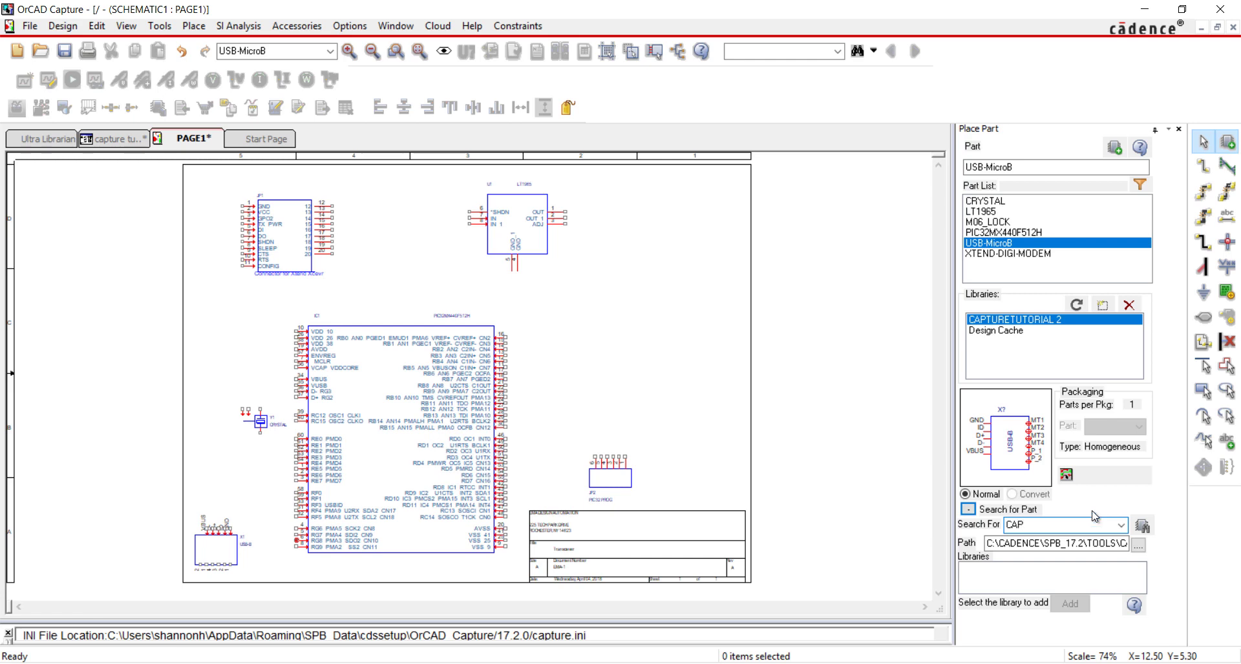
left_click(1139, 548)
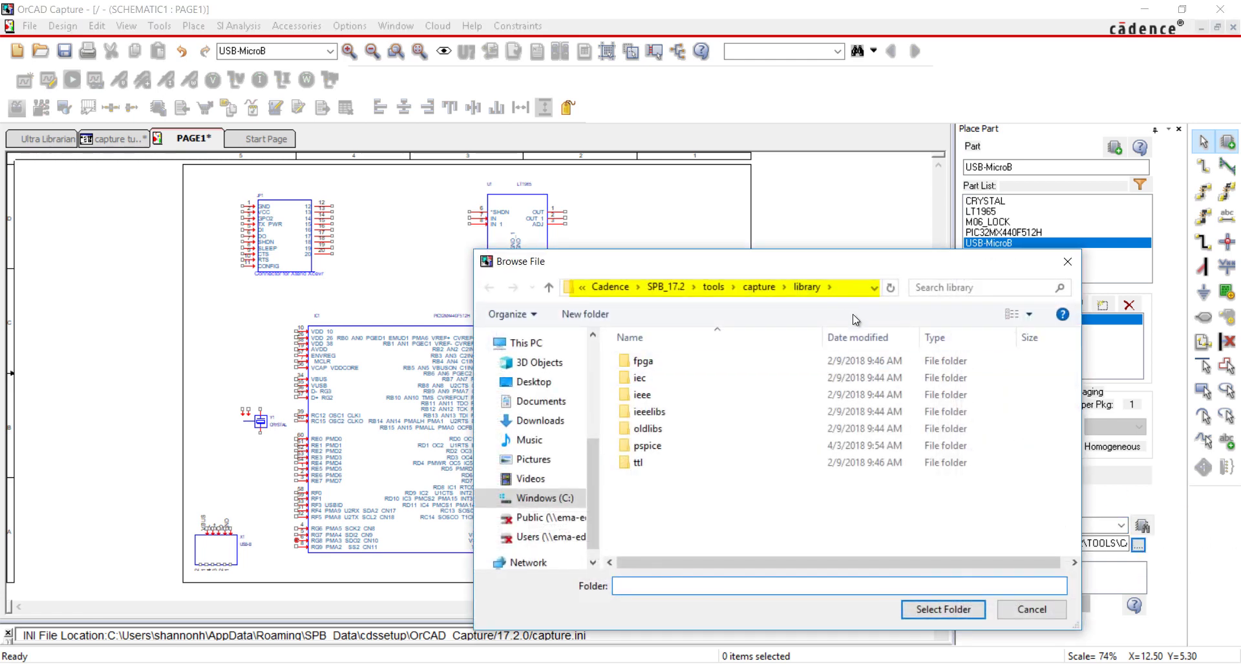
left_click(959, 612)
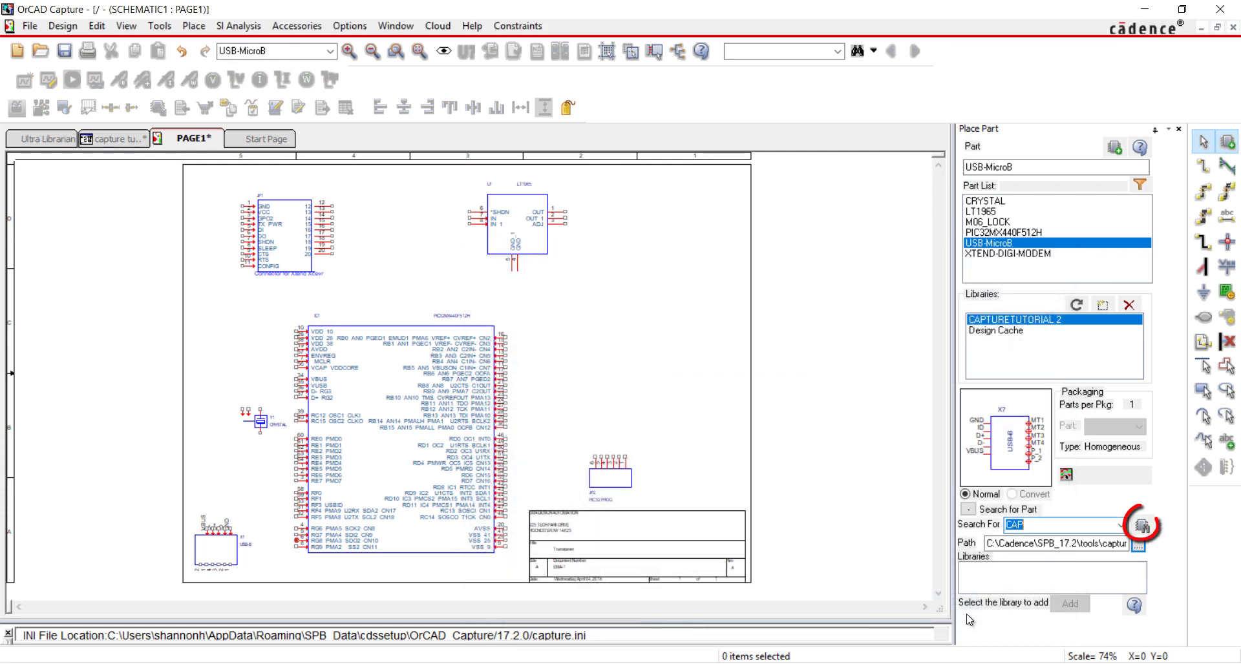
left_click(1141, 526)
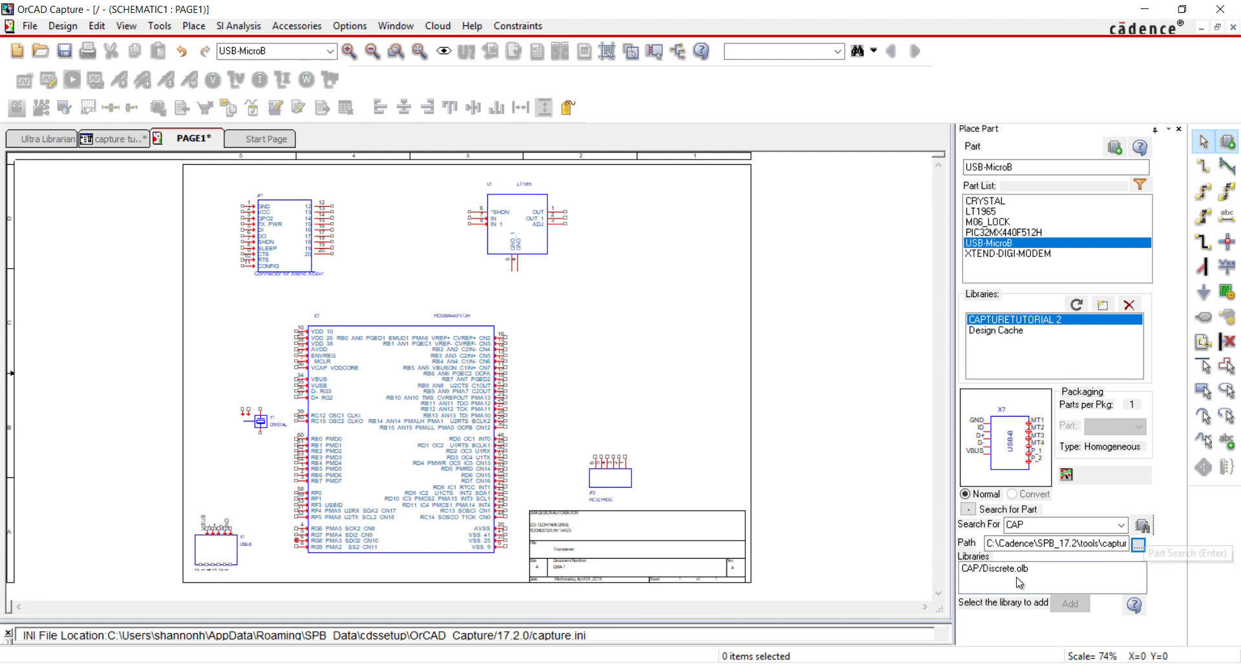
left_click(1016, 578)
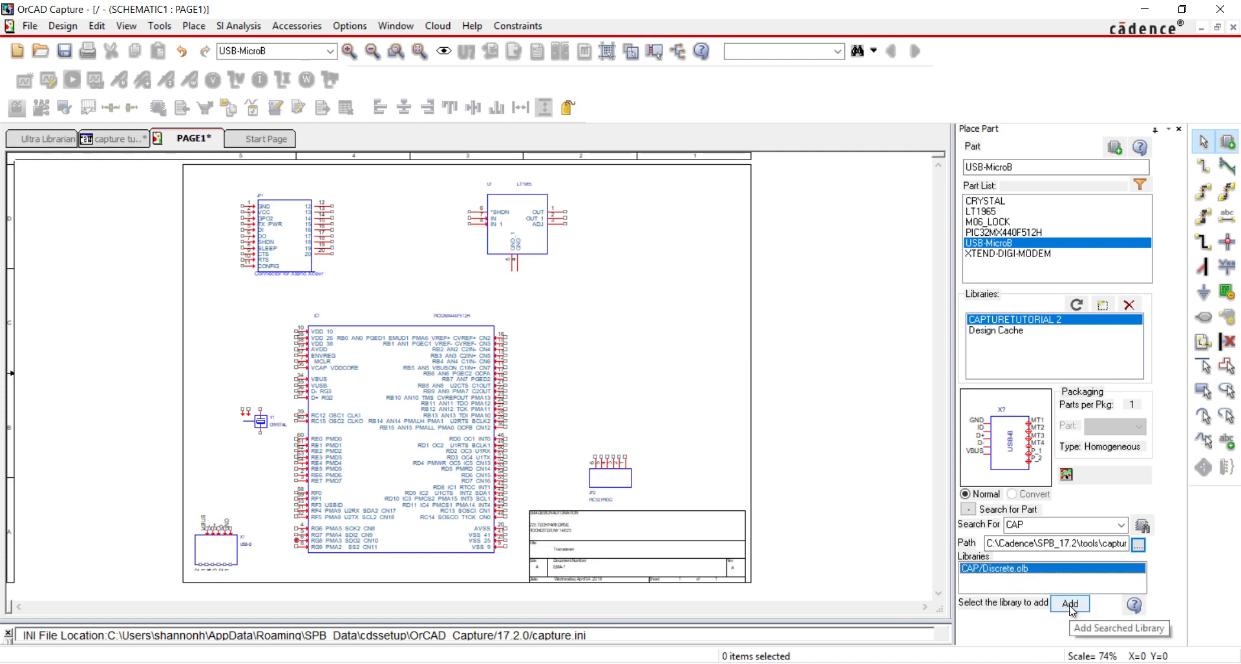
left_click(1069, 604)
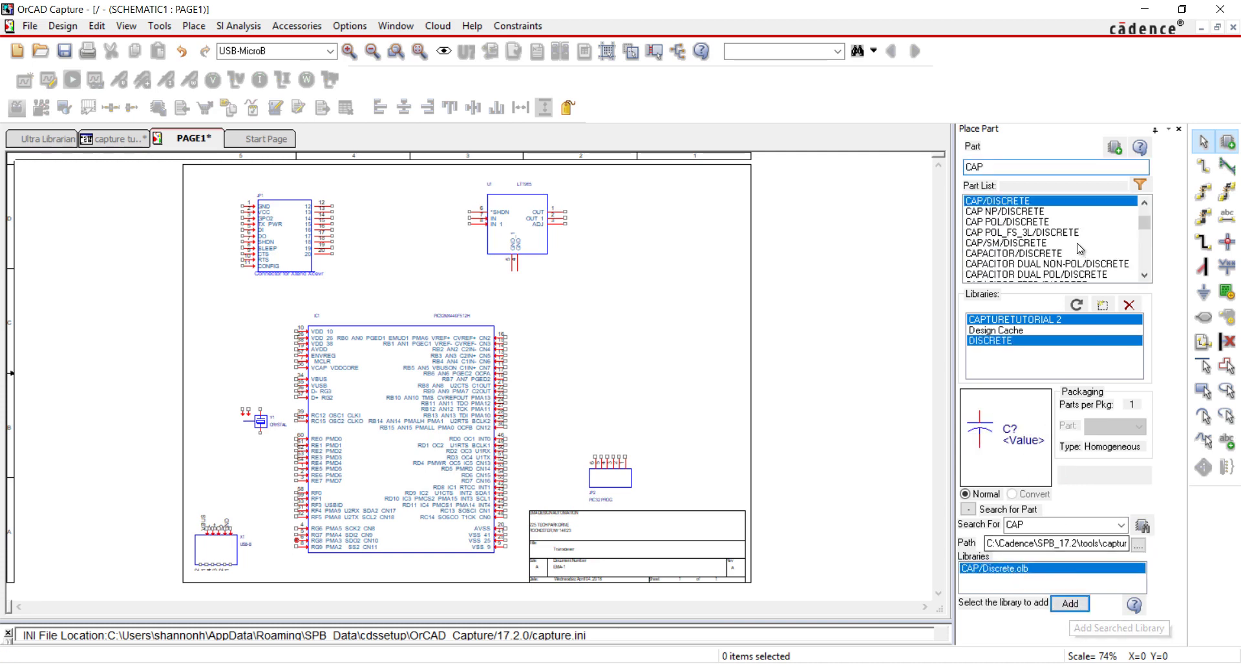
Place CAP capacitors on both sides of the LT1965 and in a row right of the microcontroller
left_click(404, 215)
left_click(619, 215)
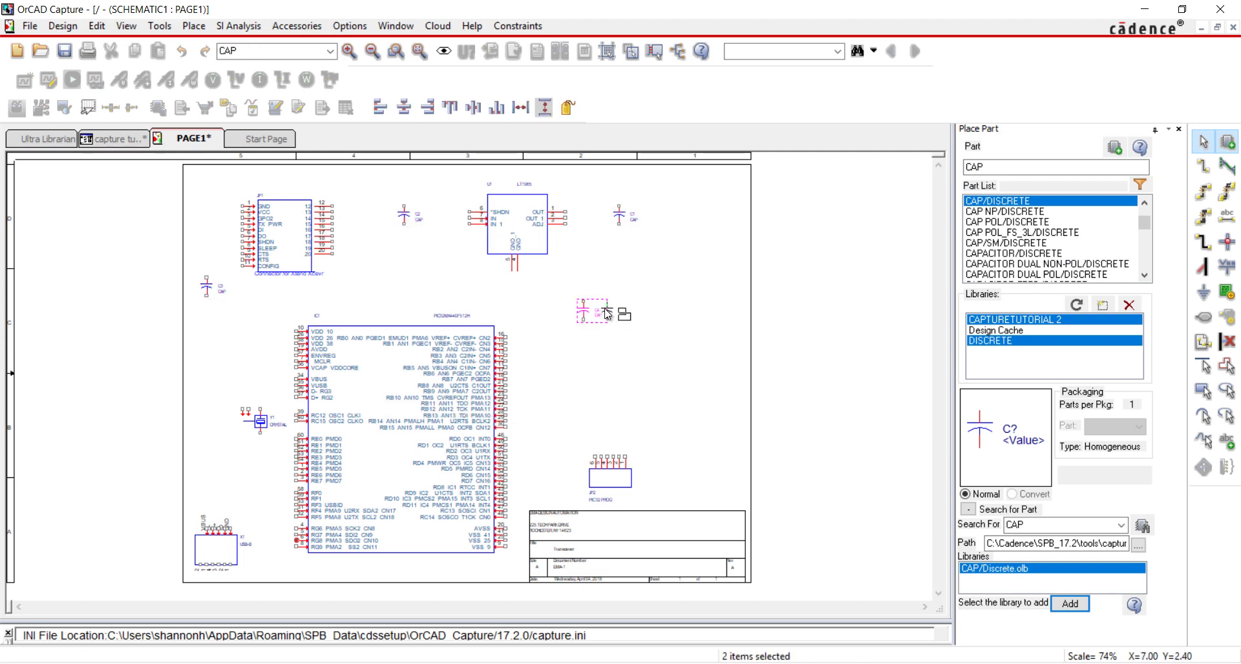
left_click(632, 314)
left_click(659, 314)
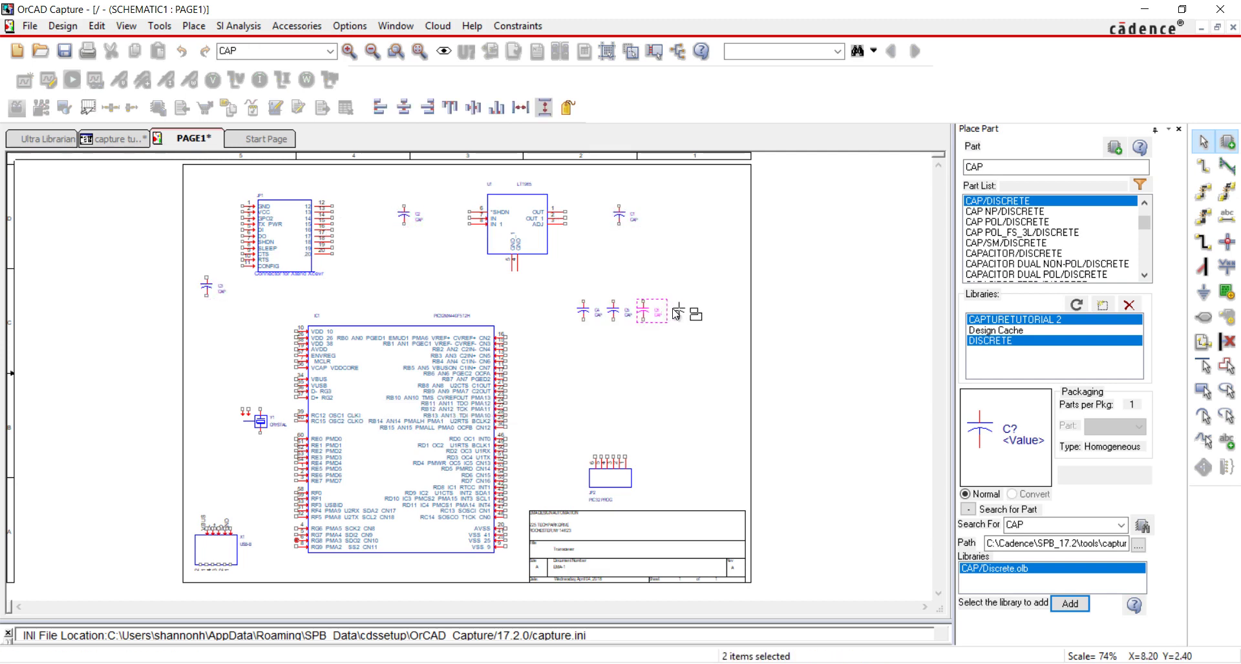
left_click(674, 313)
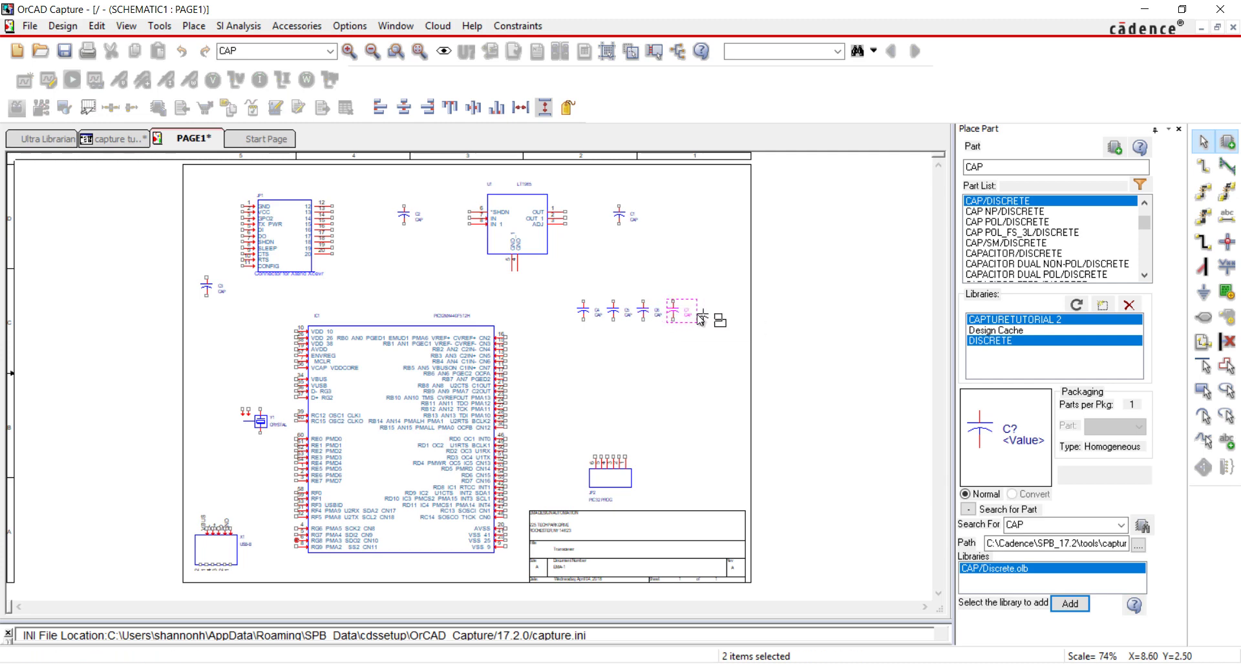
right_click(227, 378)
left_click(243, 385)
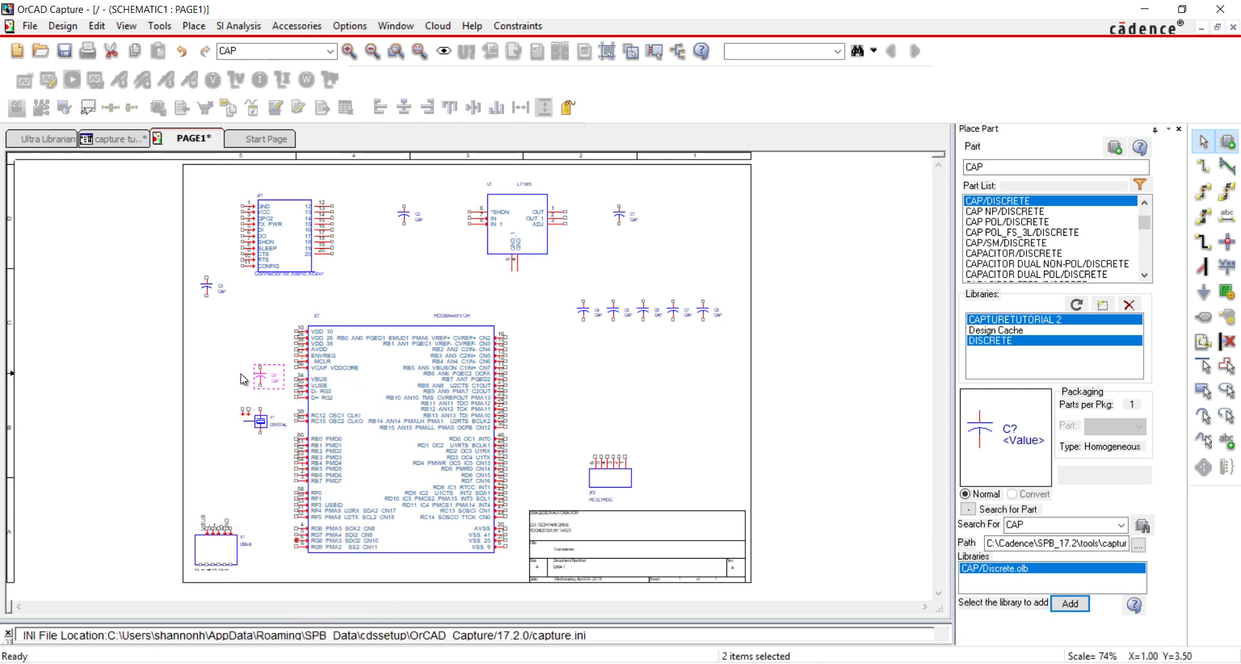
left_click(317, 167)
Uncheck 'Automatically reference placed parts' on the Miscellaneous tab of Preferences
left_click(350, 26)
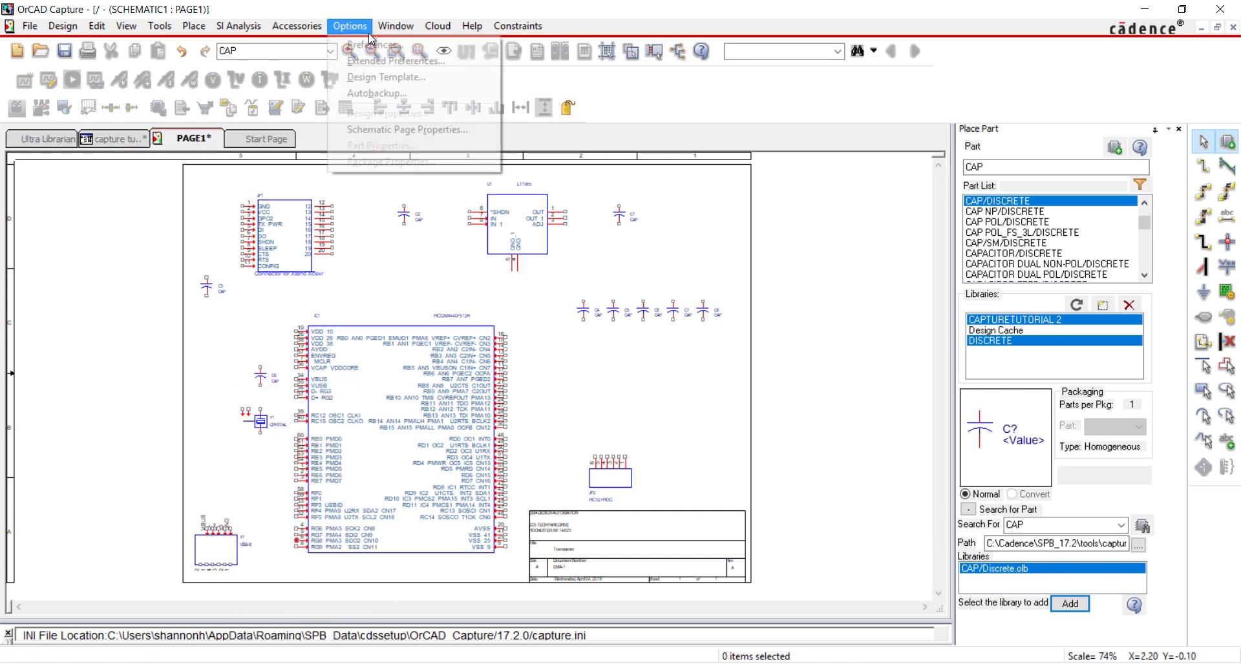
left_click(375, 46)
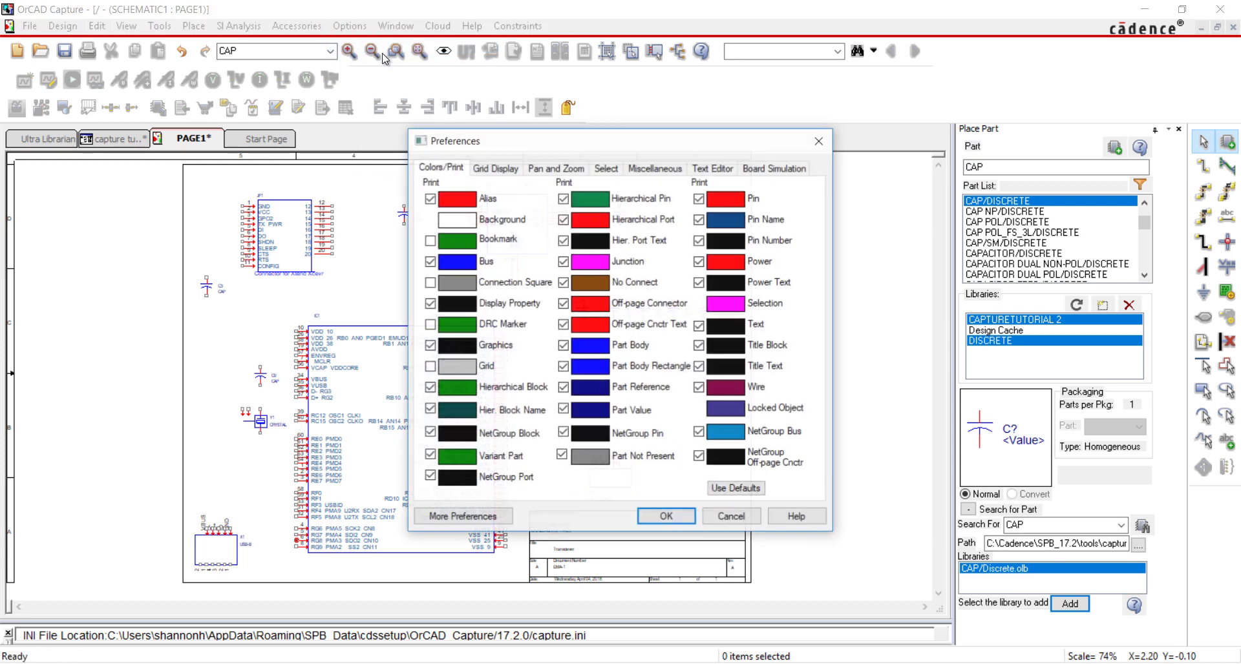
left_click(659, 168)
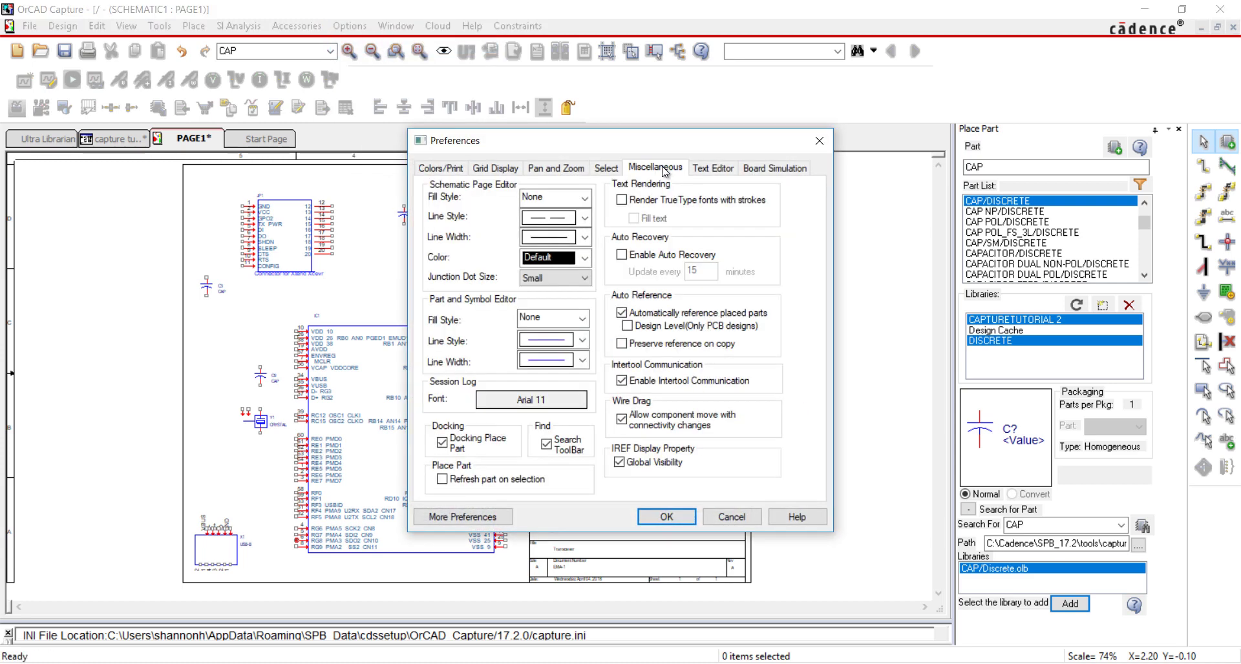
left_click(621, 313)
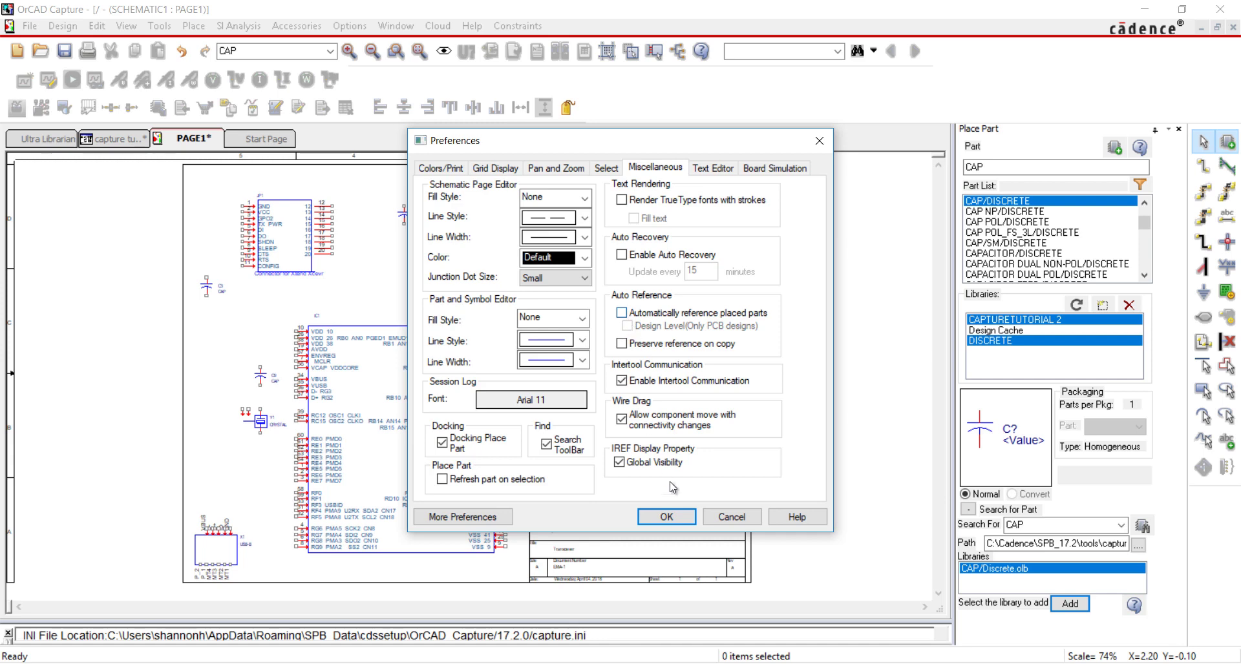
left_click(666, 517)
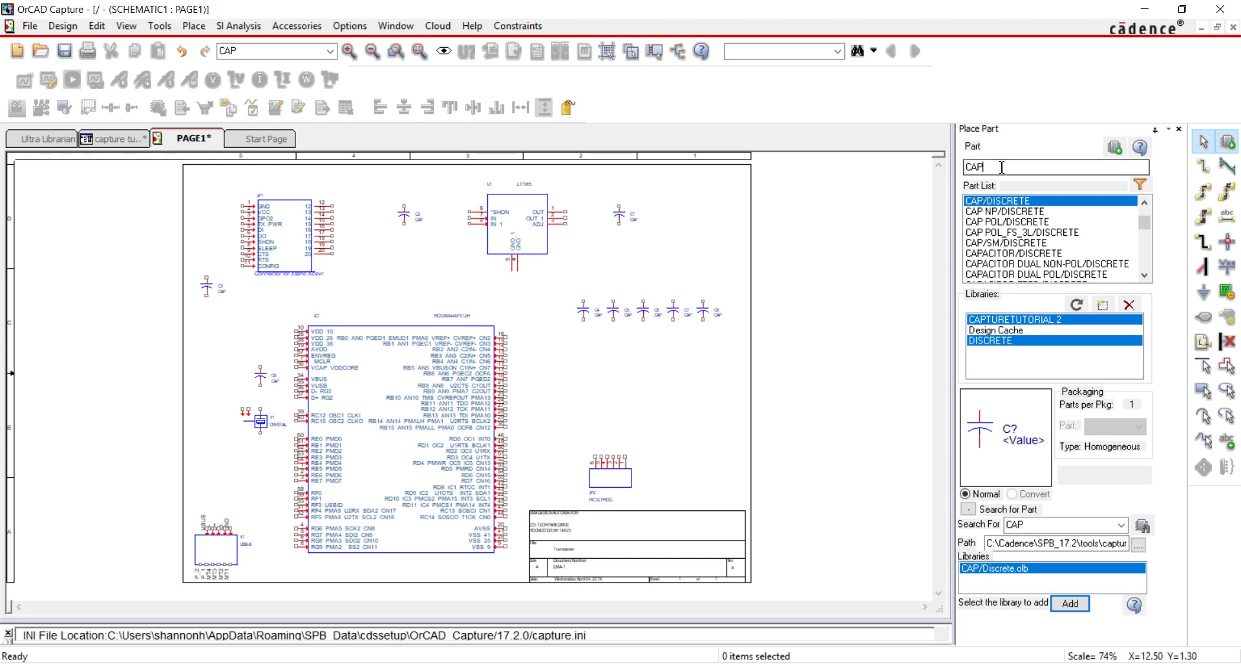
Place two RESISTOR parts, one left of the top-left connector and one at upper right
key("BackSpace")
key("BackSpace")
key("BackSpace")
type("res")
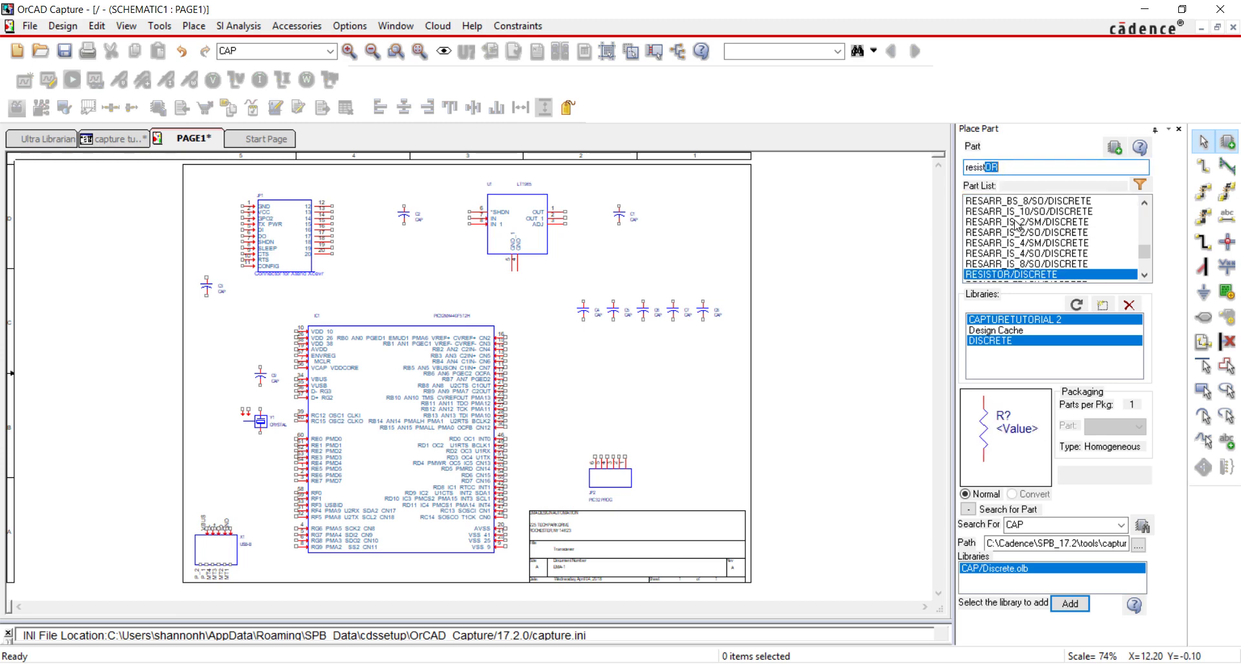
type("ist")
key("Return")
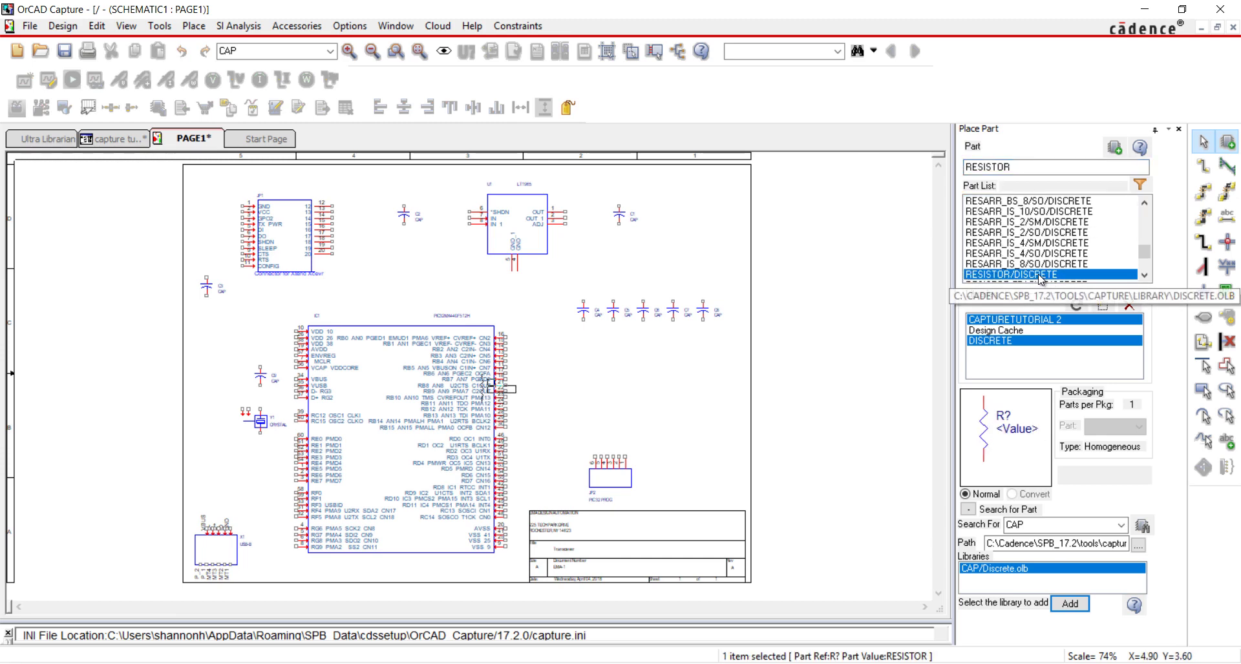
left_click(202, 249)
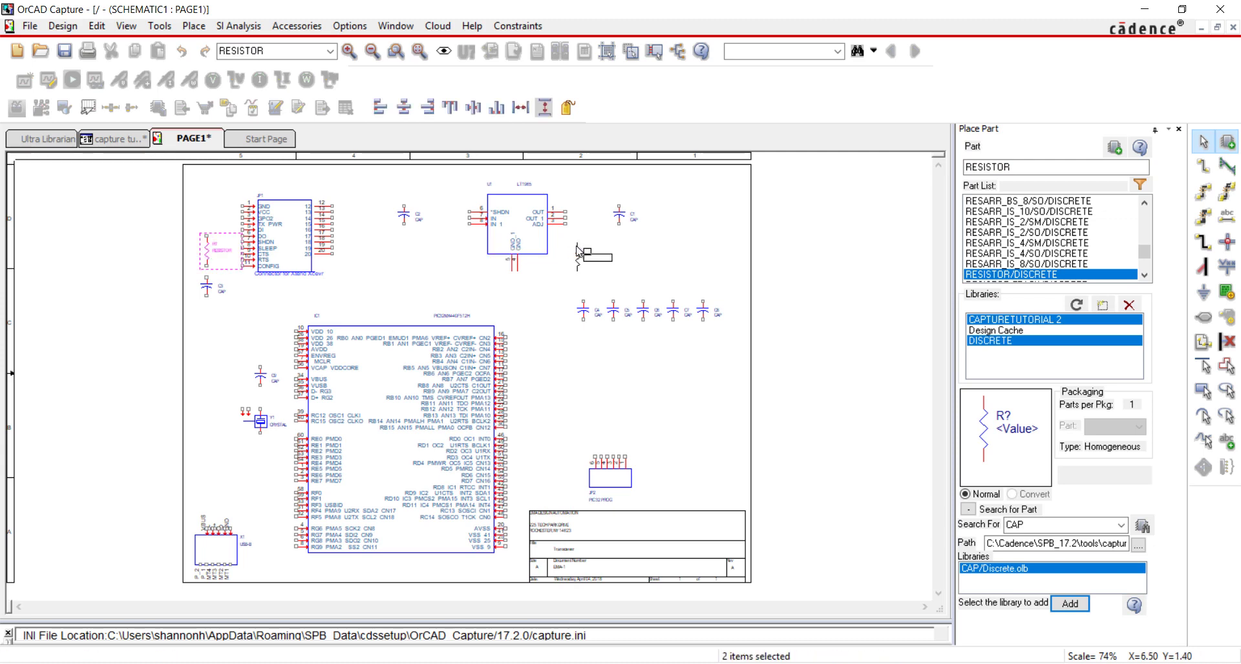
left_click(649, 207)
right_click(647, 244)
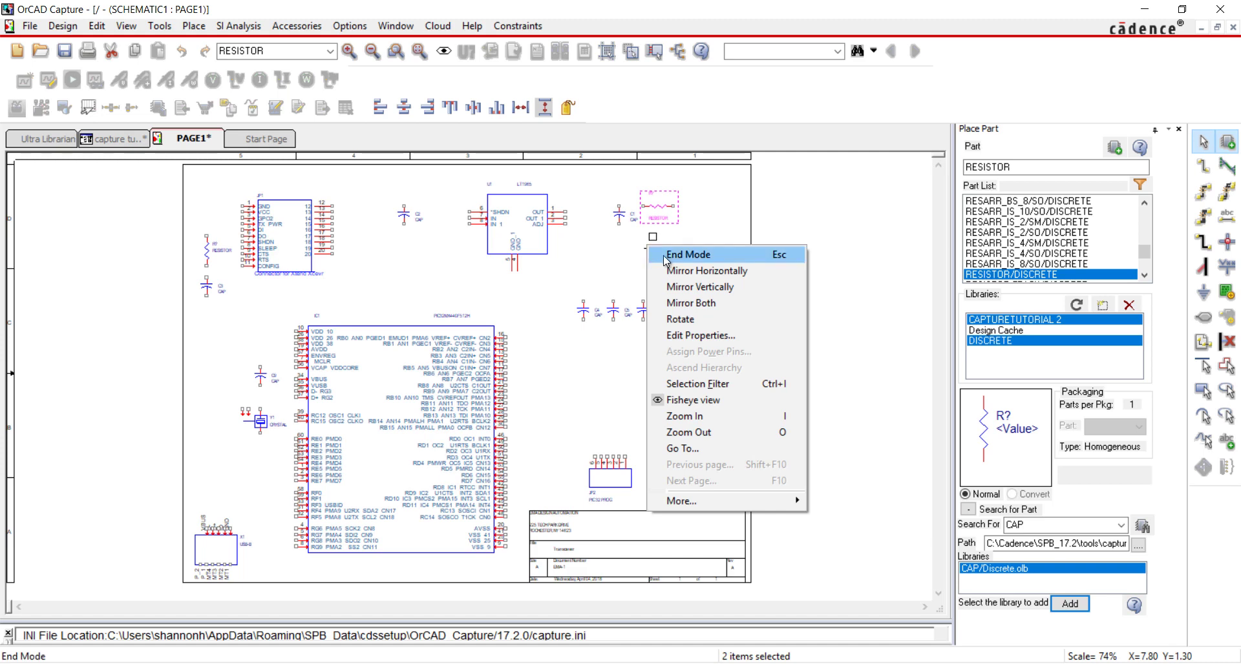
left_click(738, 252)
type("pLE")
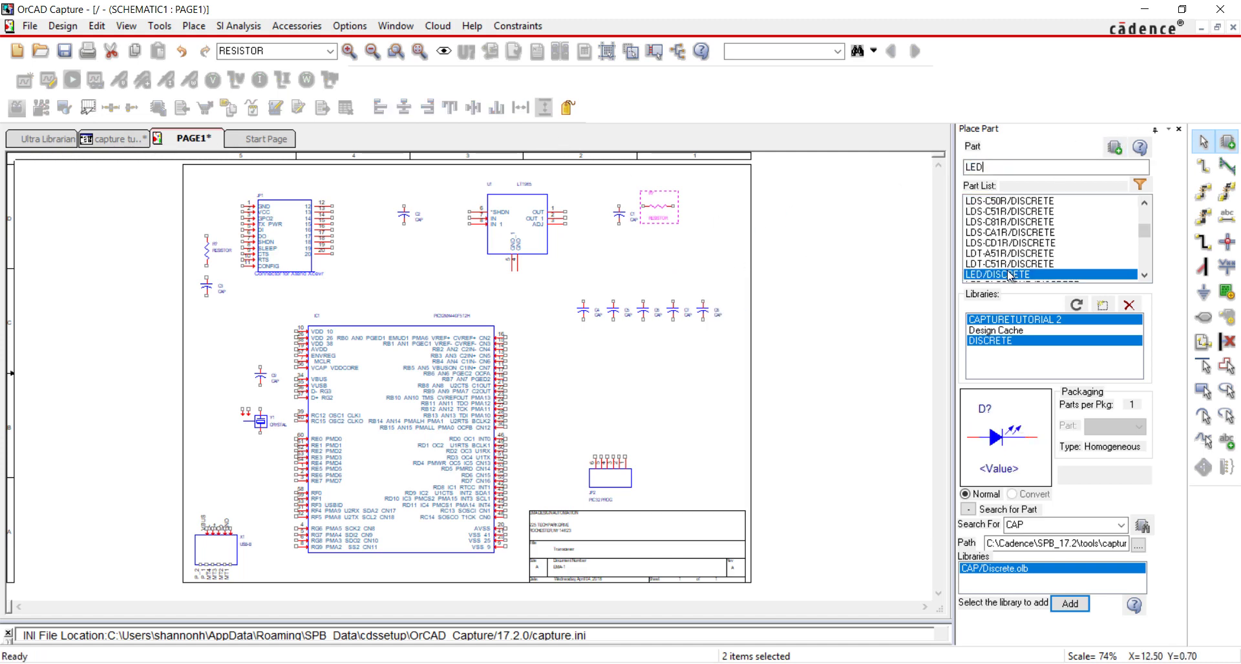
Place an LED from DISCRETE just right of the upper-right resistor
double_click(1010, 276)
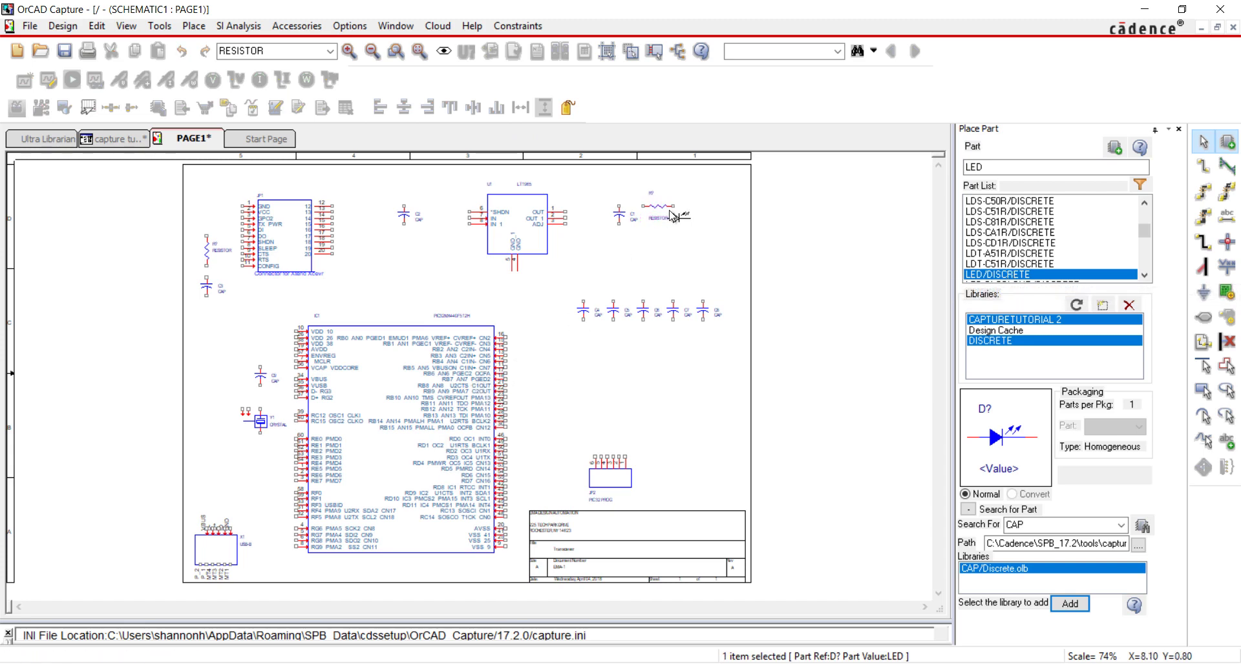
key("Escape")
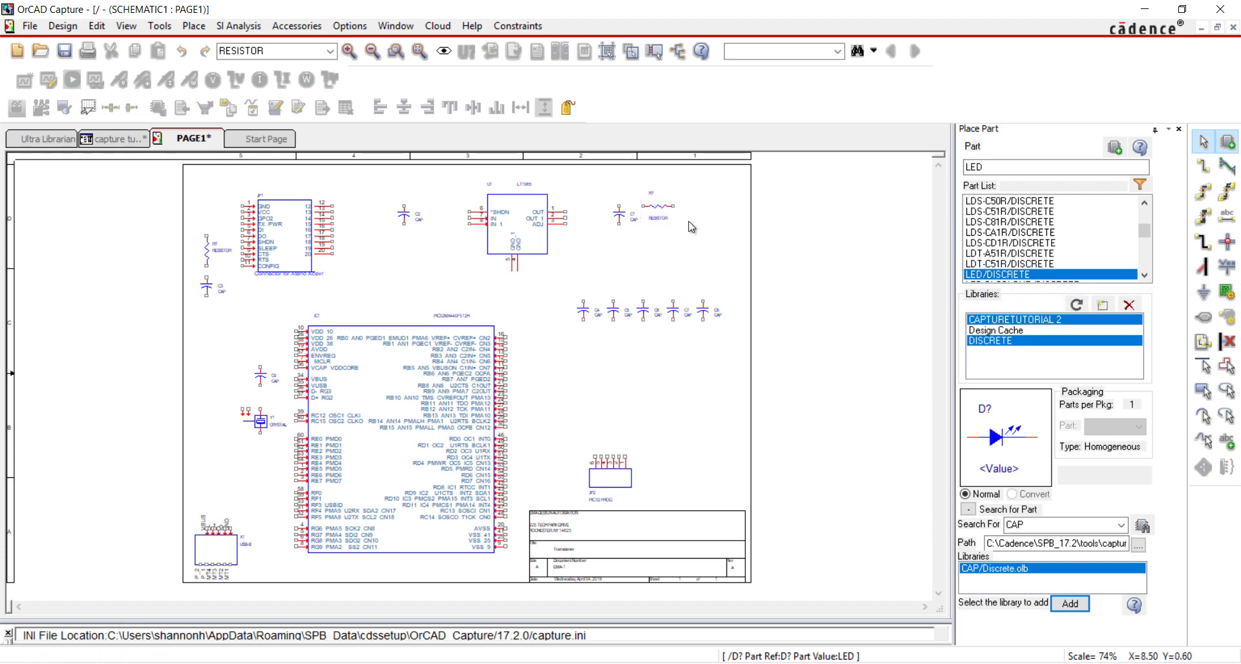
left_click(692, 226)
right_click(687, 241)
Start placing a ground symbol and add the CAPTURETUTORIAL 2.OLB library to its chooser
left_click(708, 253)
left_click(202, 28)
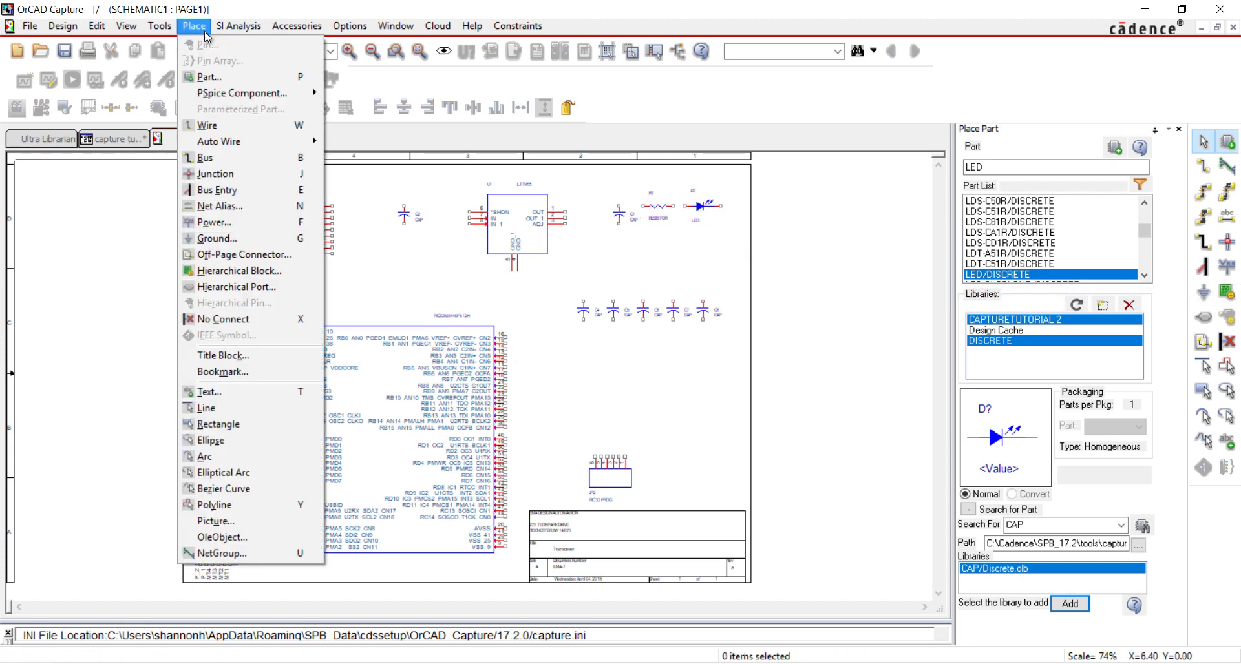
left_click(217, 238)
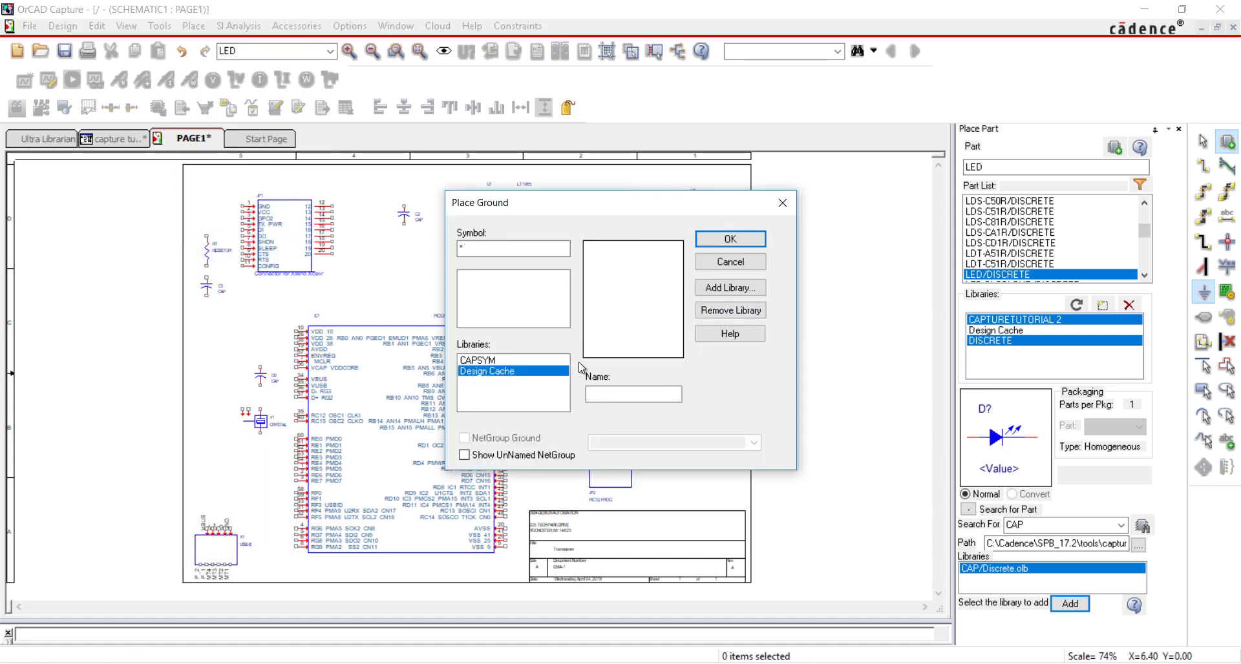
left_click(726, 288)
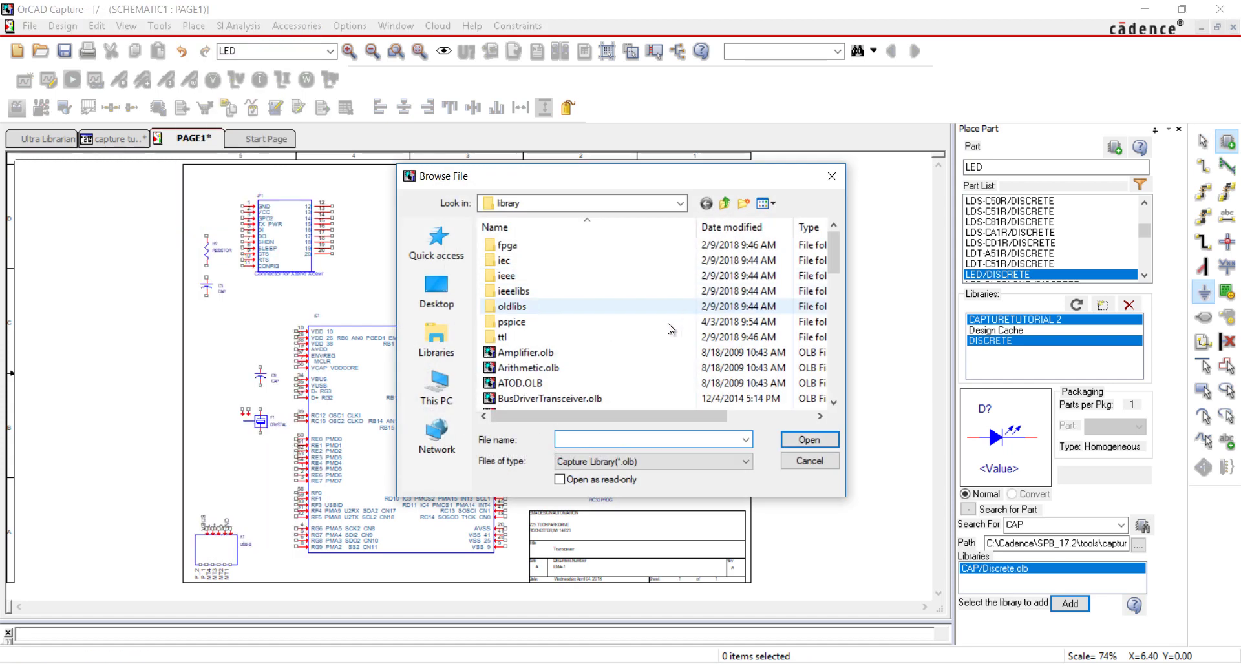
scroll(586, 359, "down", 3)
left_click(630, 244)
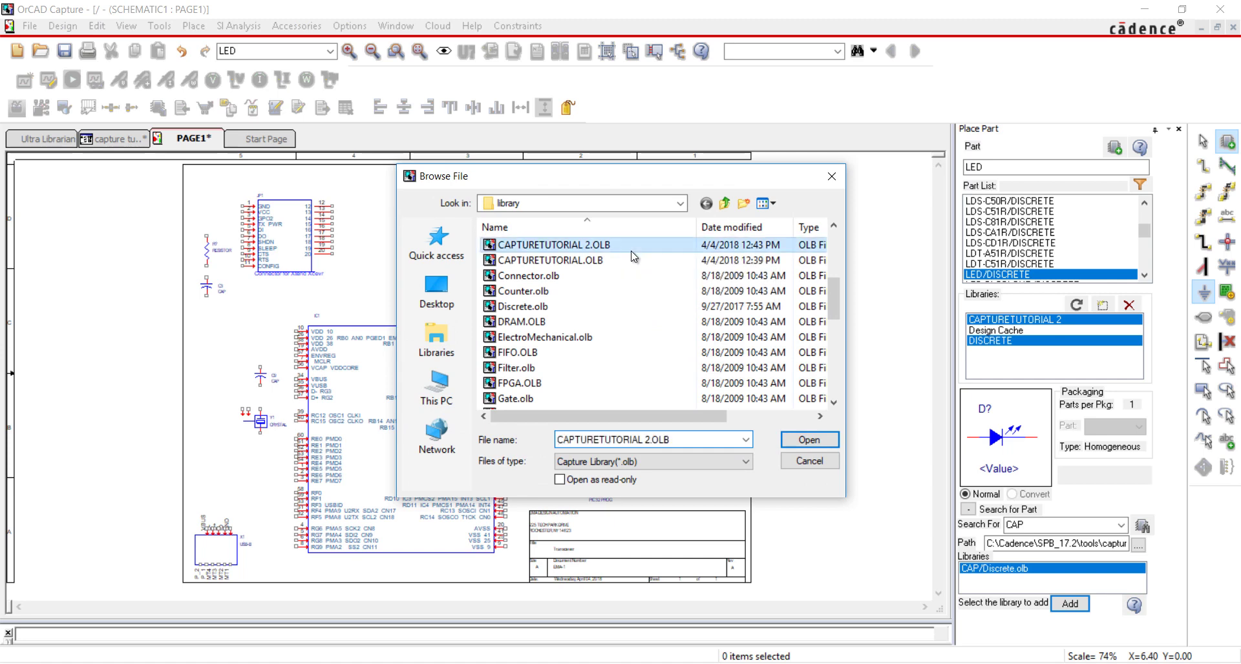
left_click(783, 441)
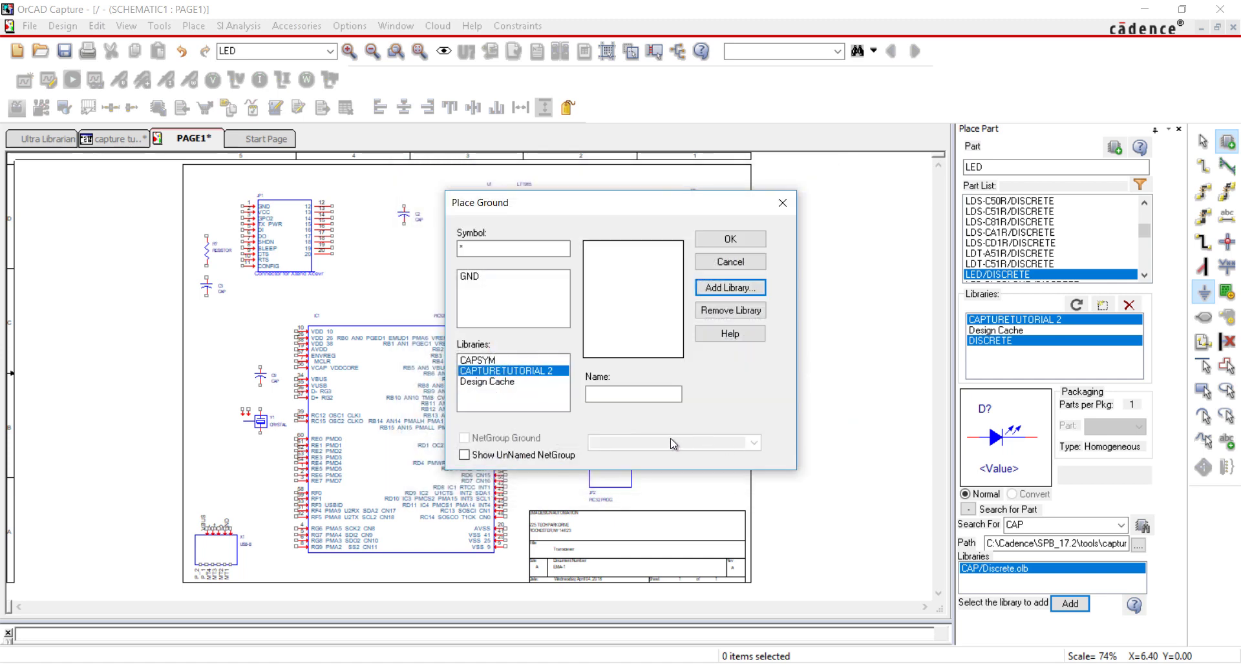
Place nine GND symbols by the LED, capacitors, C8, connectors and regulator, then end placement
left_click(536, 276)
left_click(729, 240)
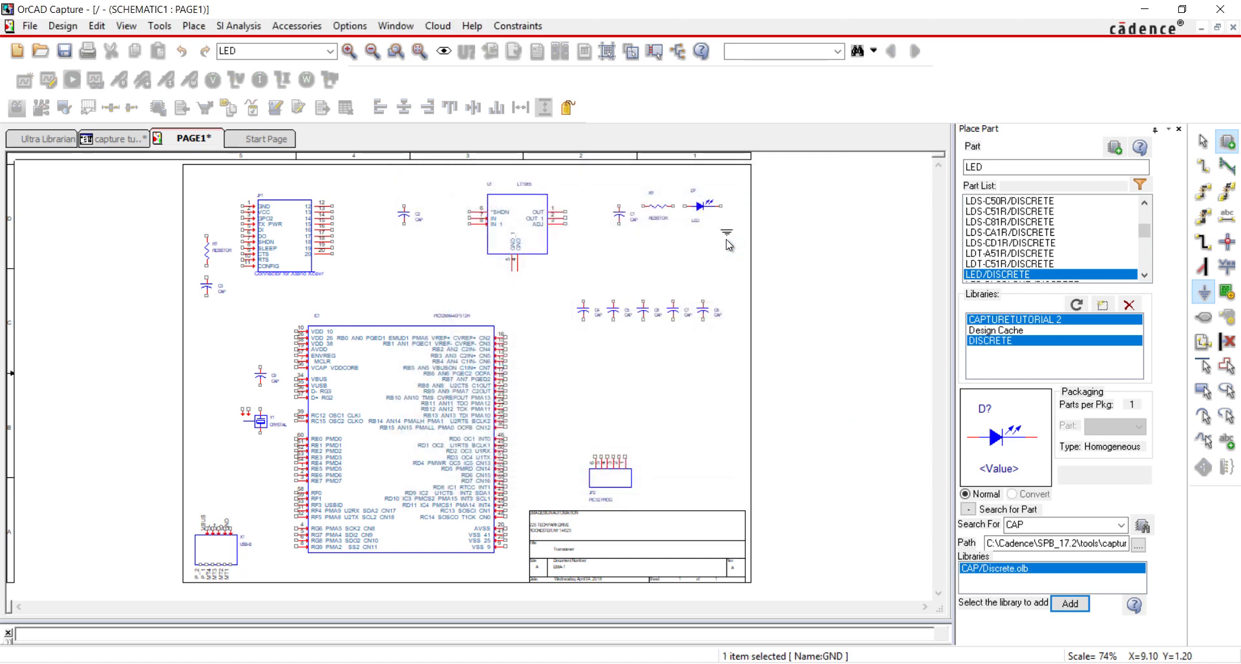
left_click(728, 244)
left_click(620, 245)
left_click(429, 281)
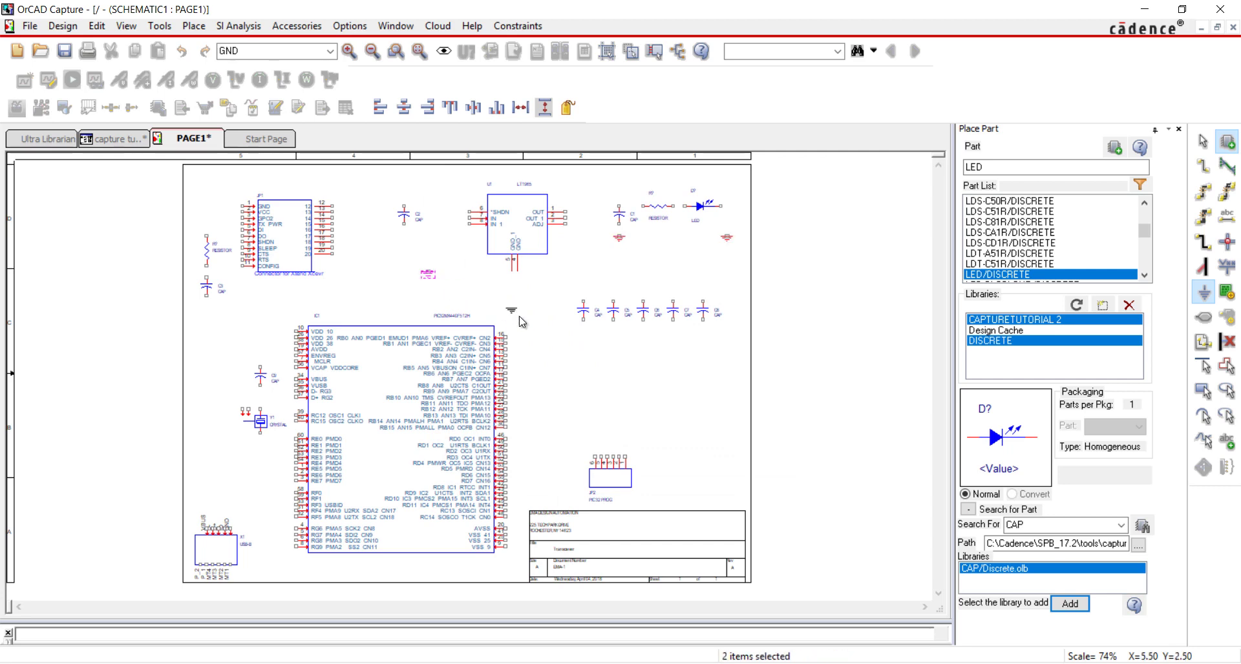
left_click(705, 333)
left_click(517, 568)
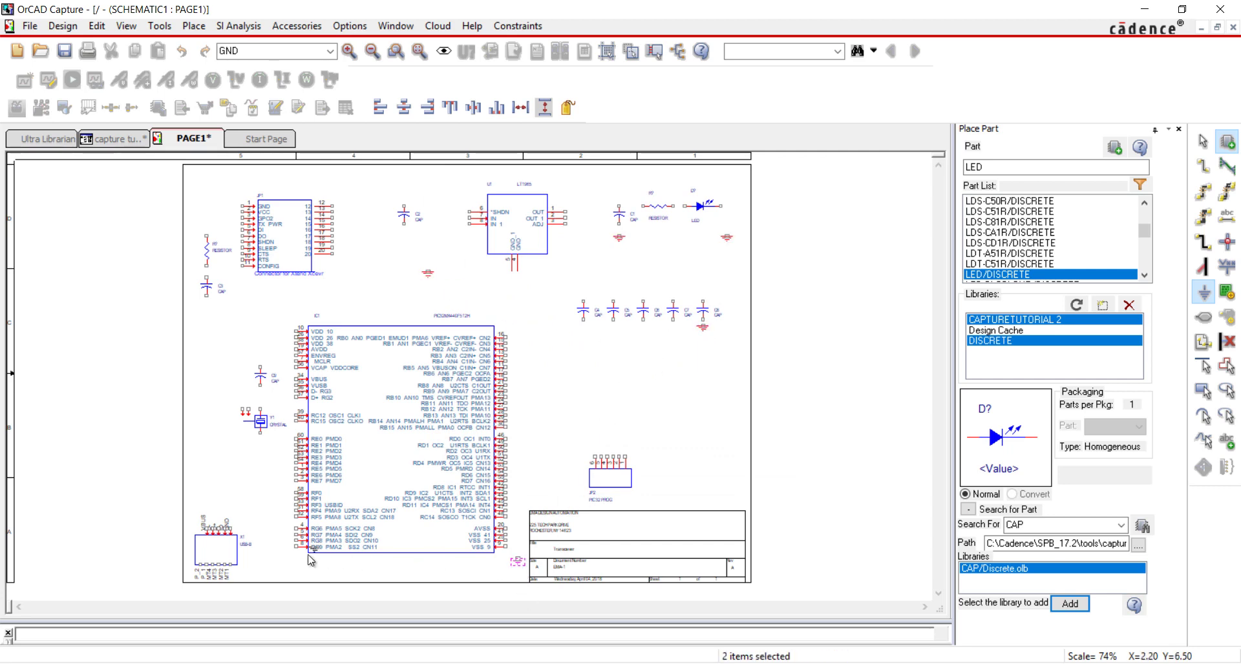
left_click(257, 565)
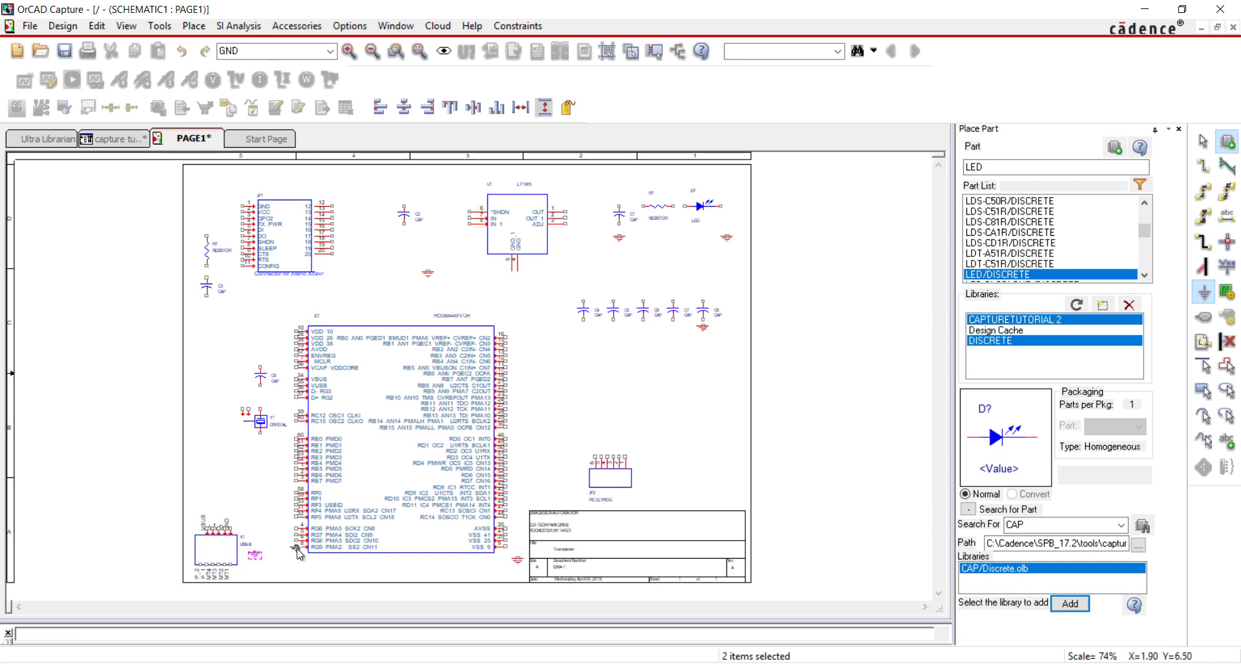
left_click(245, 456)
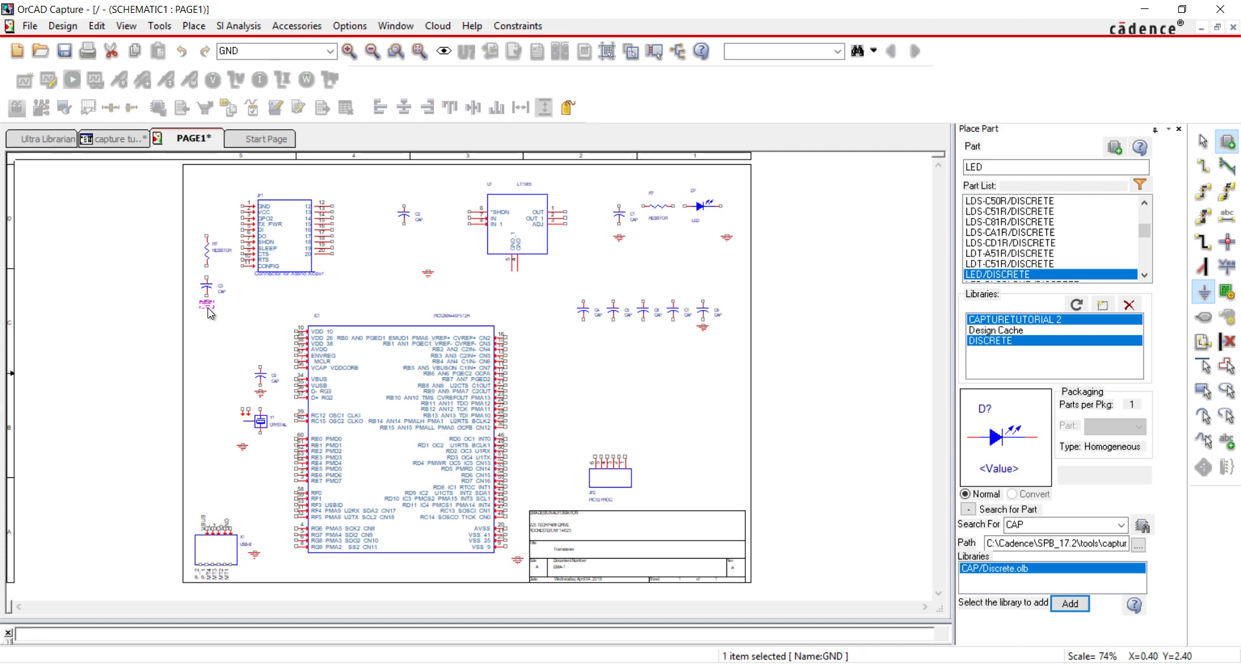
left_click(210, 314)
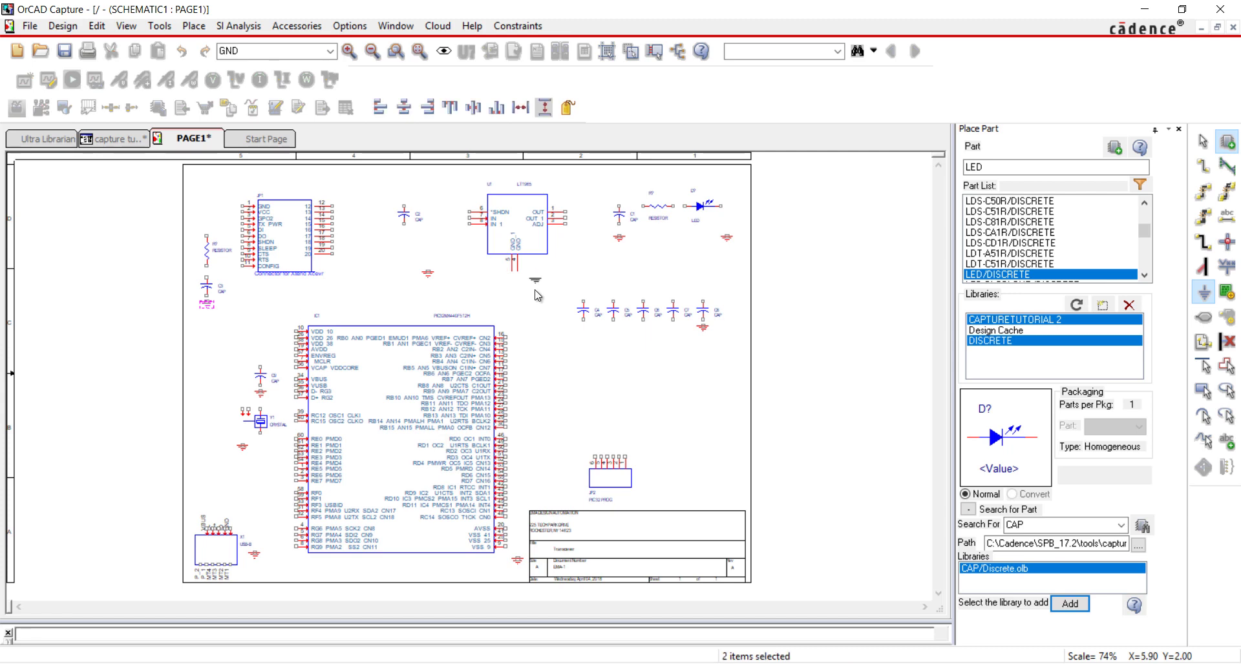
right_click(510, 360)
left_click(536, 378)
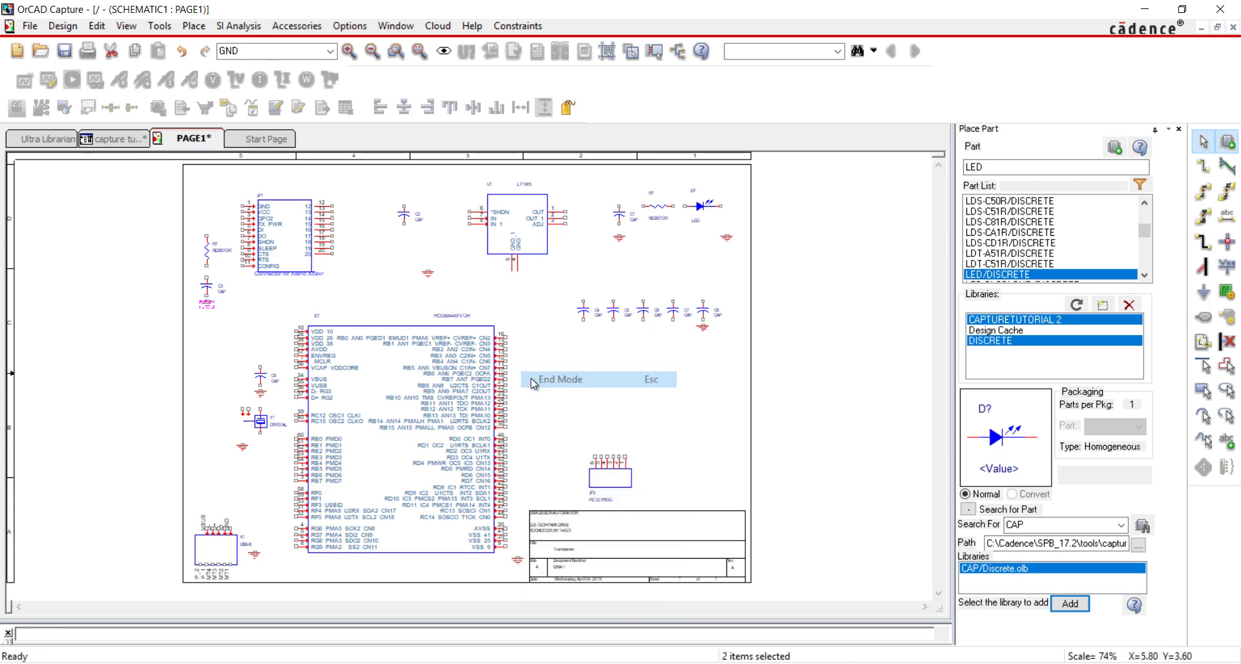
Place three VCC symbols above the capacitor group, left resistor and JP2 header, then end placement
left_click(194, 26)
left_click(261, 223)
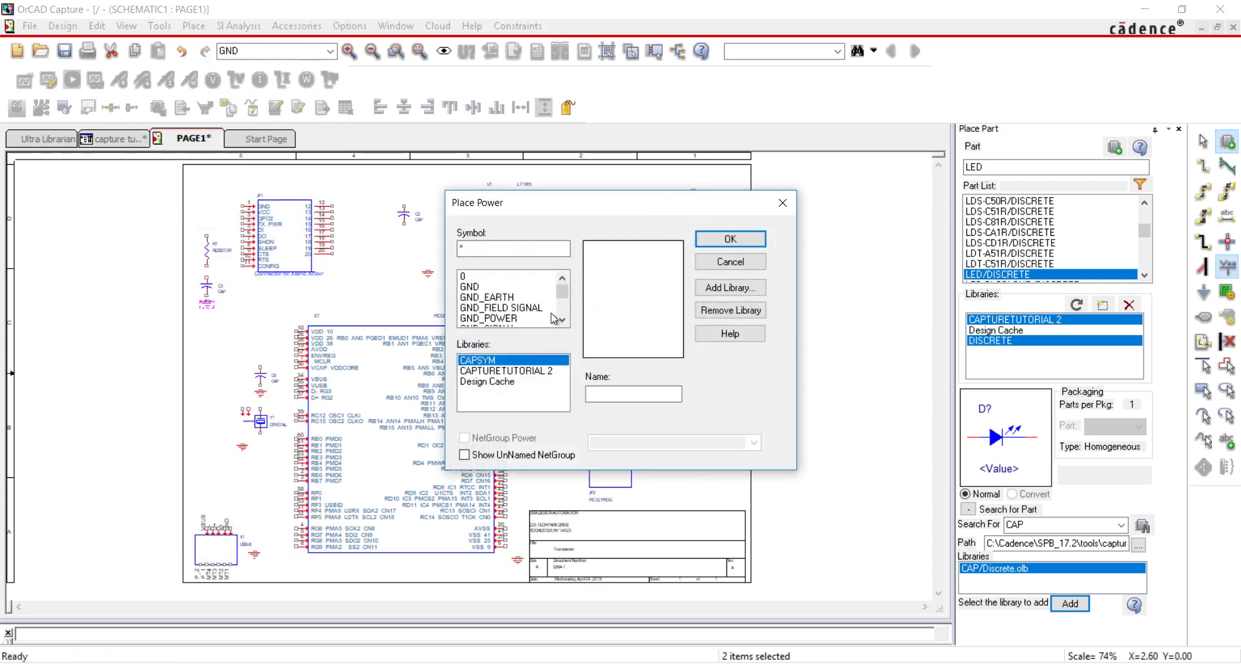
left_click_drag(561, 297, 562, 317)
left_click(478, 276)
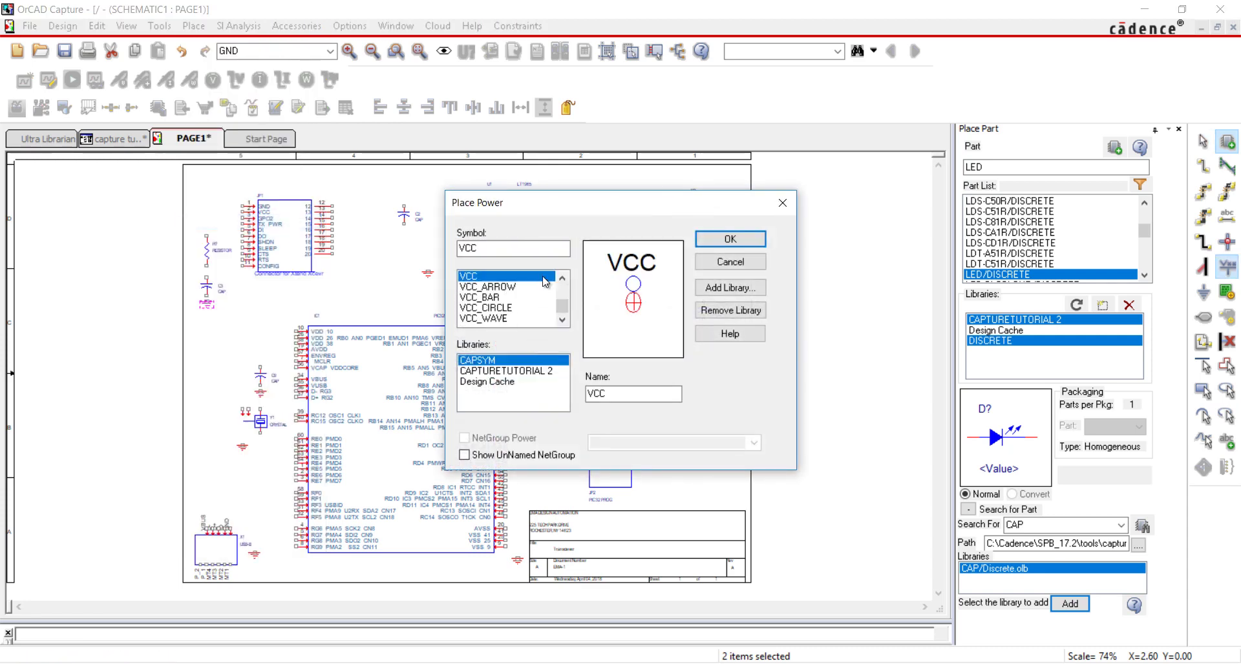
left_click(730, 239)
left_click(583, 302)
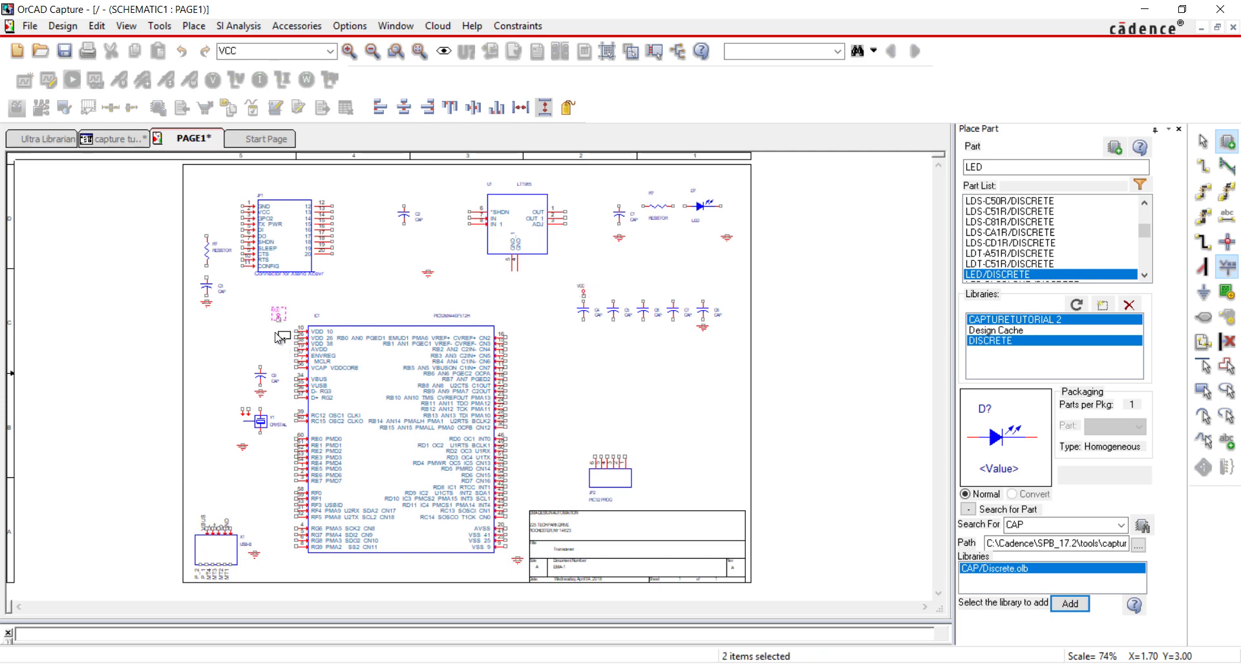
left_click(206, 233)
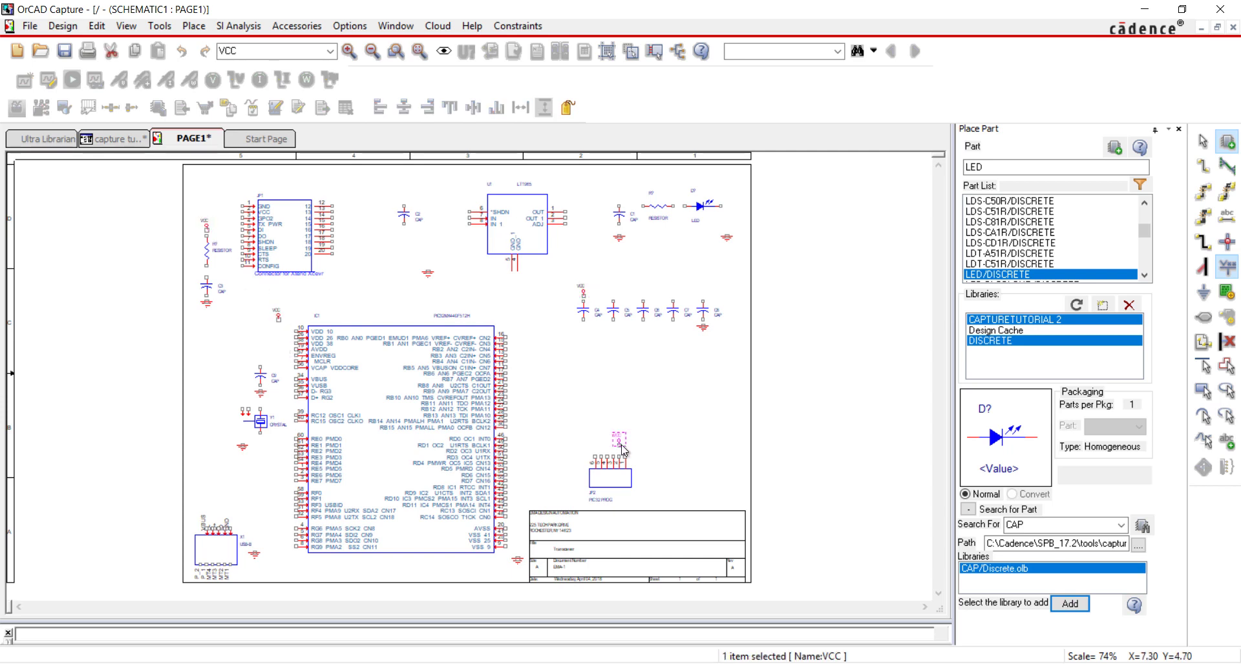
left_click(619, 437)
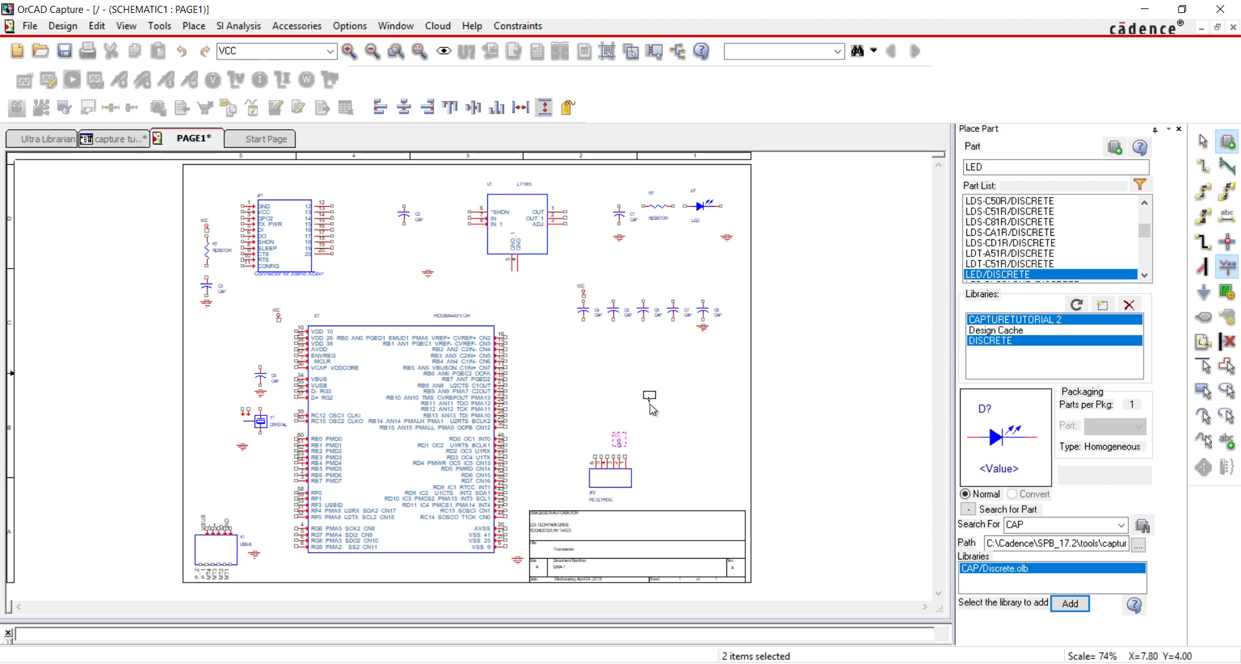
right_click(650, 409)
left_click(685, 149)
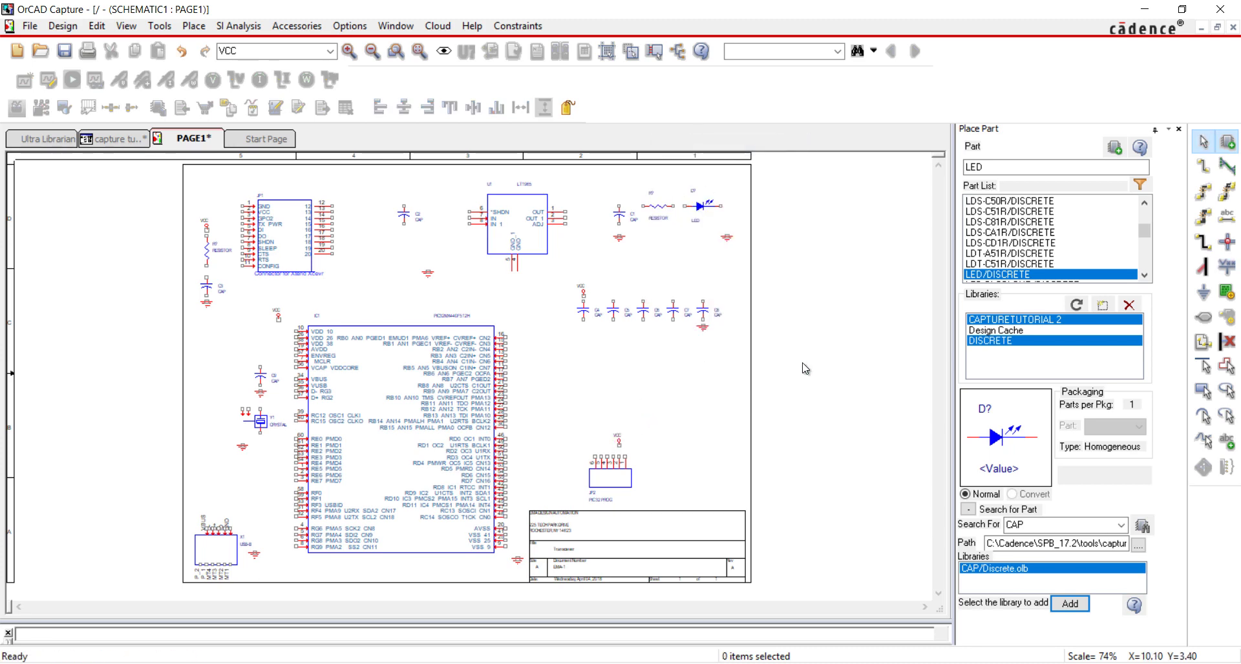
Load all OLB libraries, keep only CAPTURETUTORIAL 2 and list its parts, including LT1965
left_click(1106, 304)
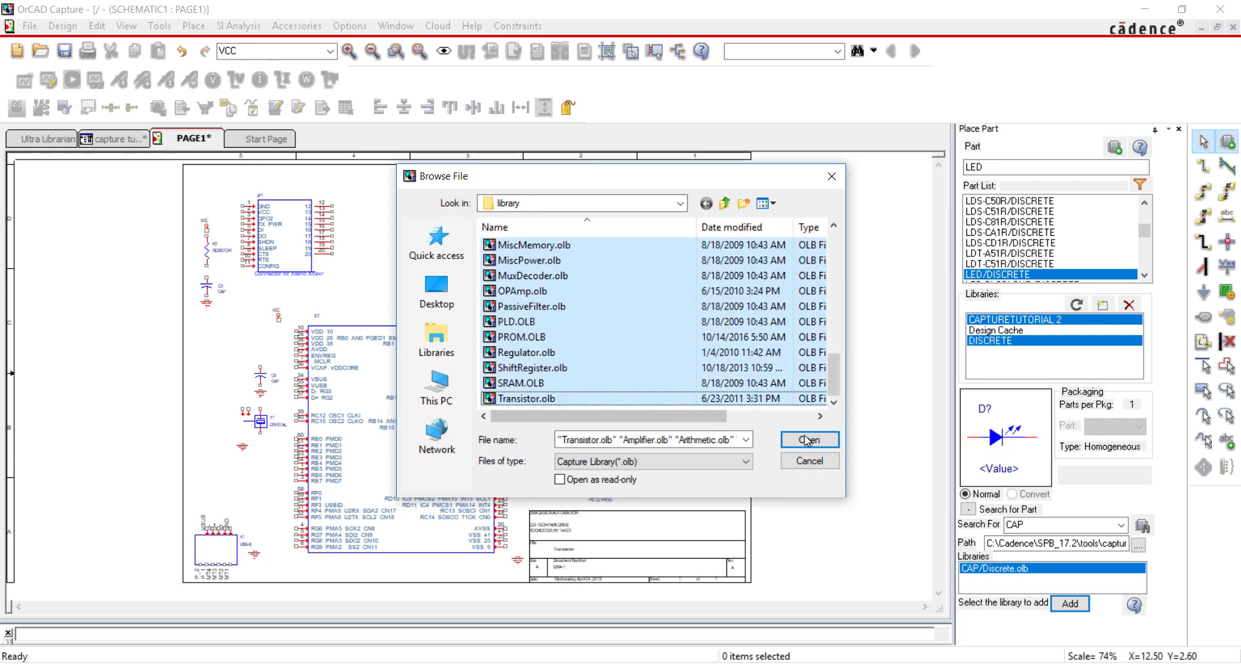
left_click(809, 439)
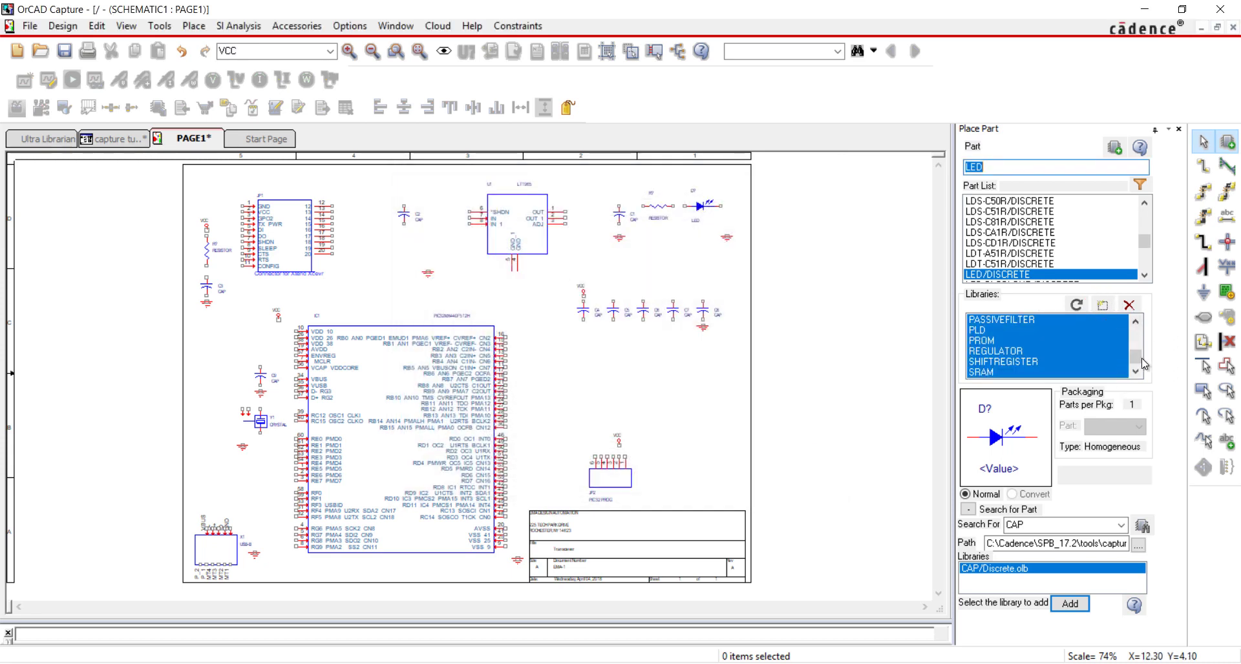
left_click_drag(1141, 364, 1149, 343)
left_click(1135, 373)
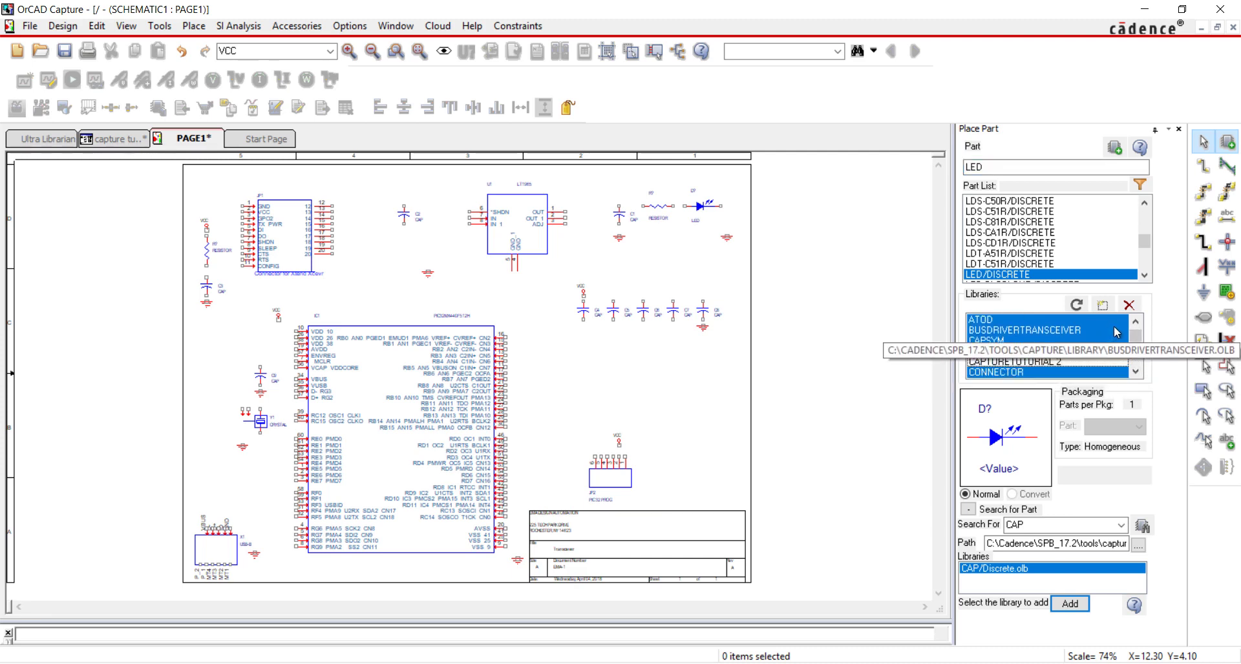
left_click(1128, 305)
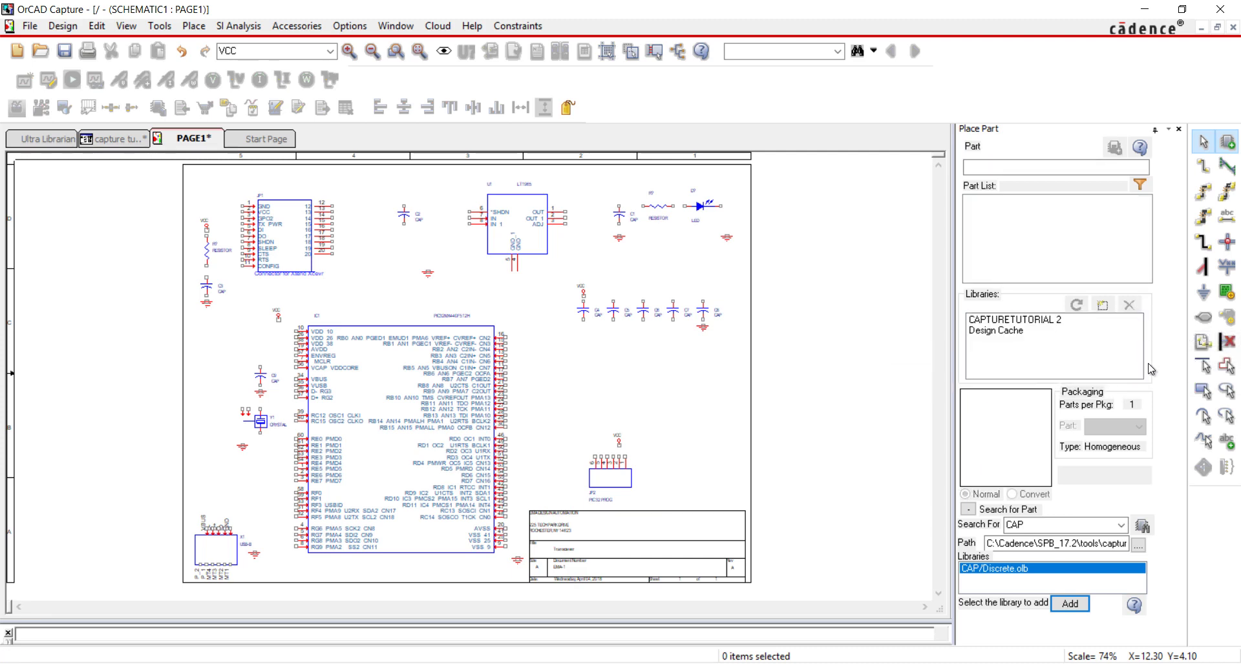
left_click(1054, 321)
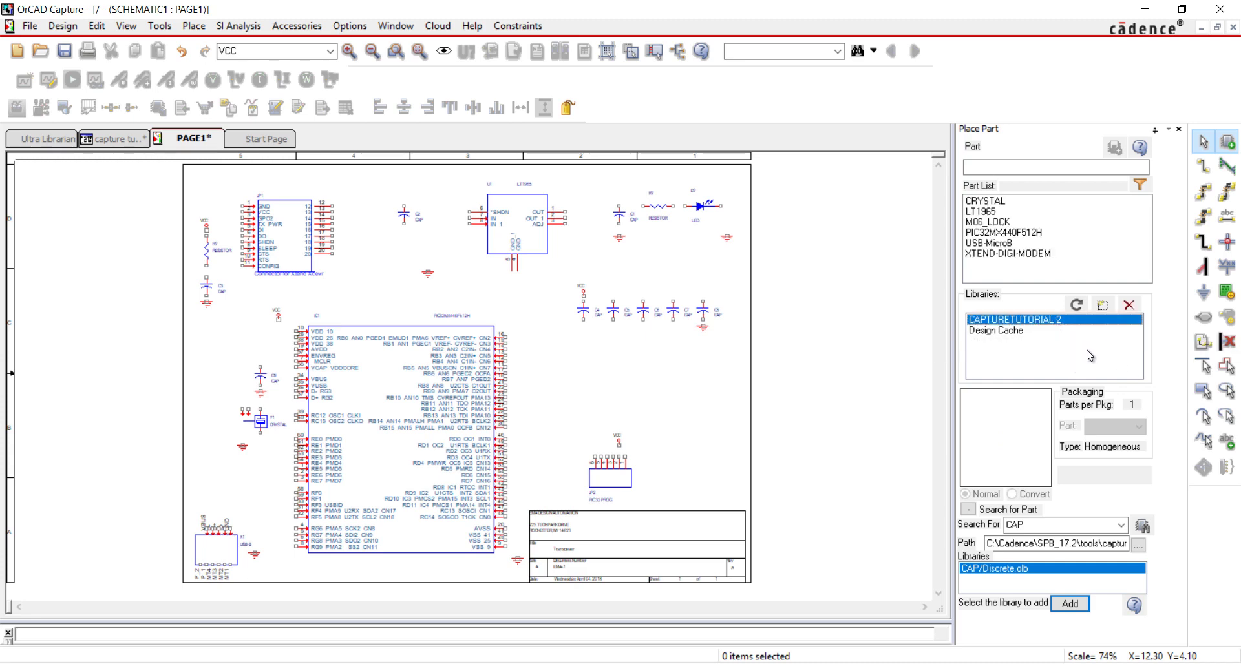
left_click(1090, 354, "ctrl")
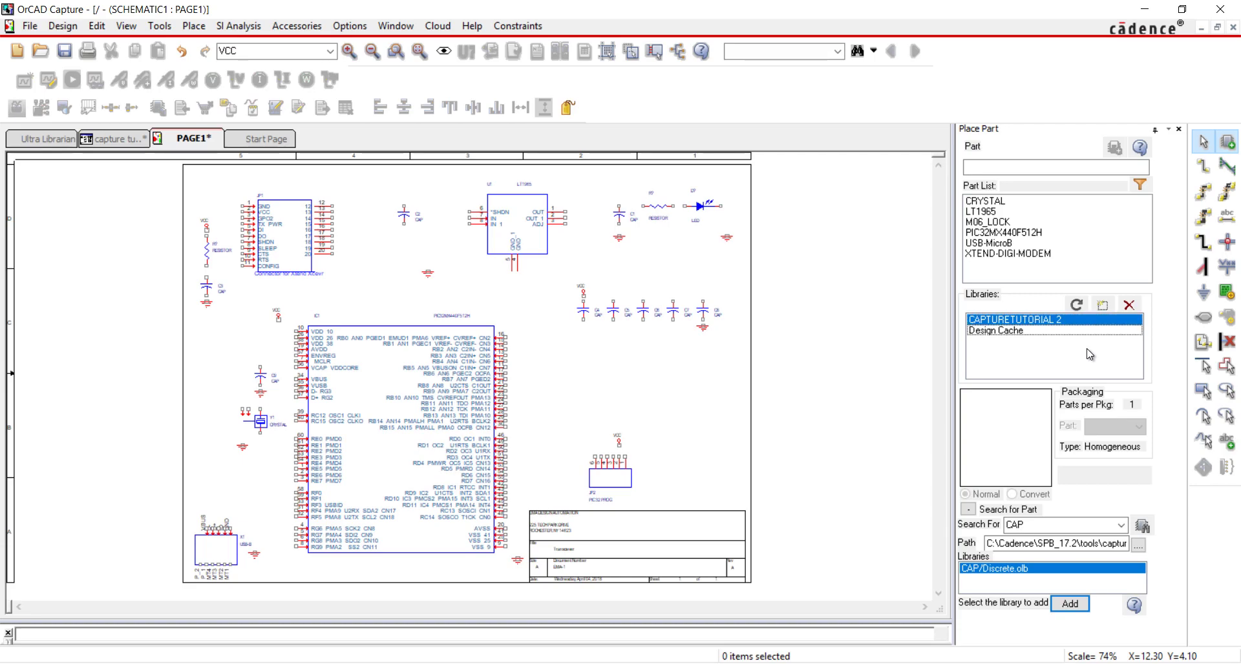